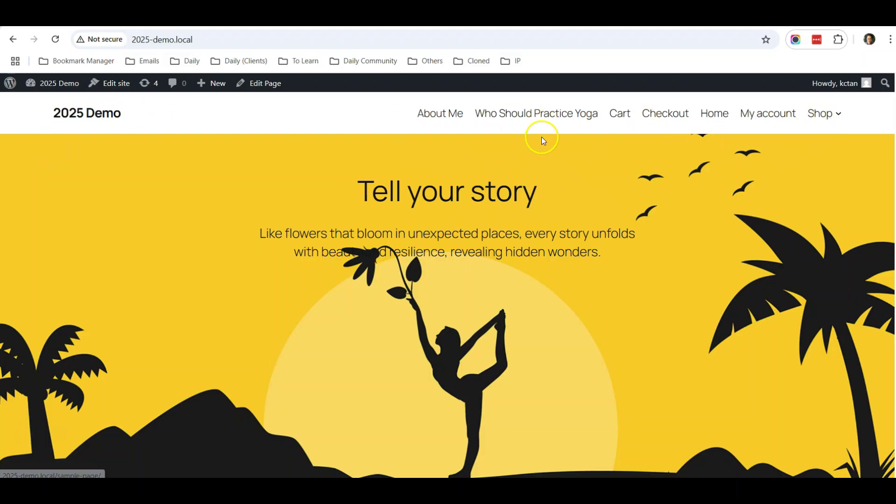
Step: Check the demo site's Shop menu by opening its Sample Page submenu item
click(830, 119)
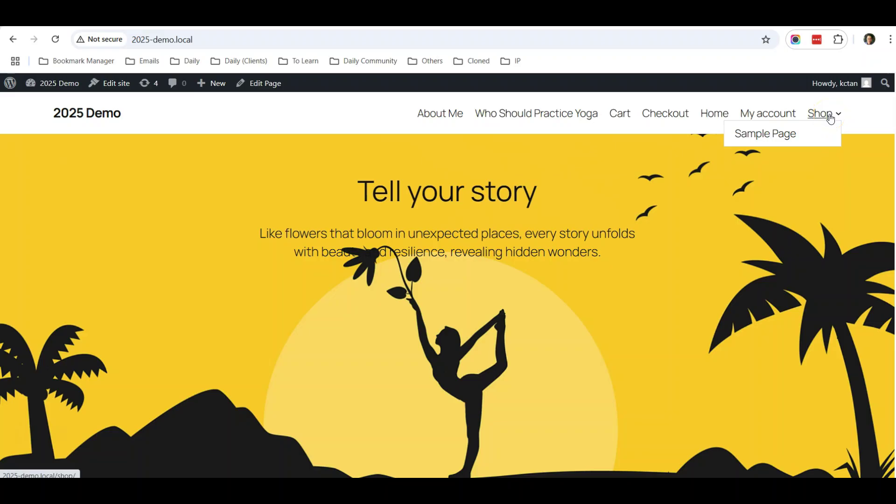
click(806, 137)
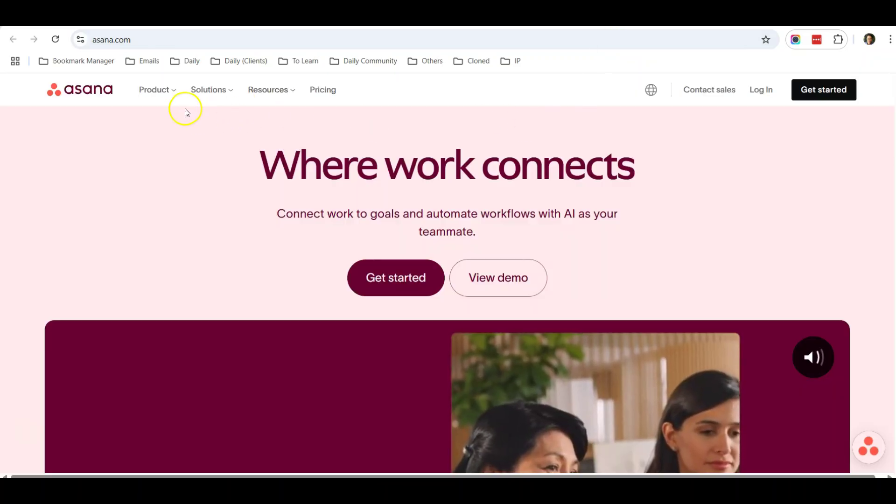
Step: Open Asana's Product mega-menu as a design reference
click(172, 92)
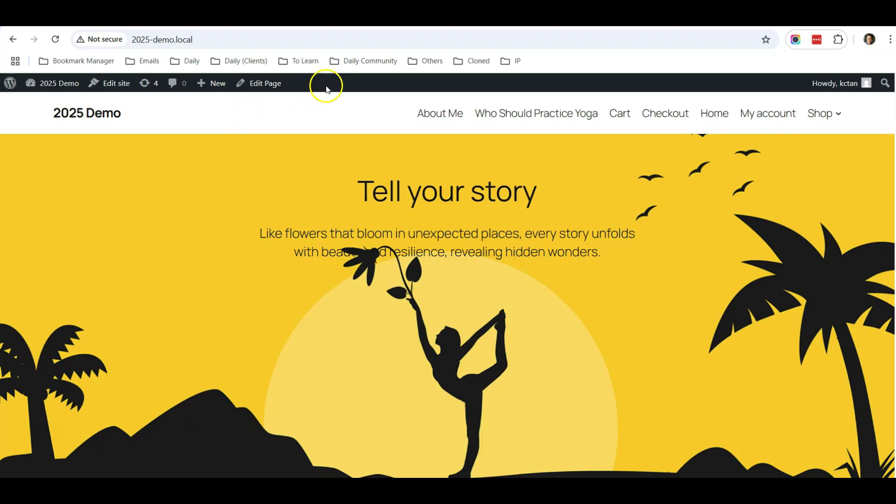
Step: From the dashboard, search plugins for 'mega menu', then install and activate Max Mega Menu
click(350, 40)
key(Return)
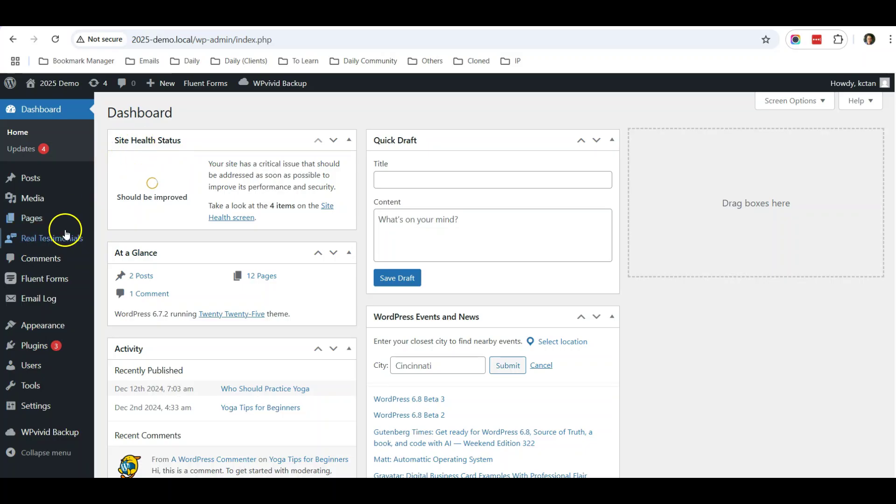
scroll(58, 259, down, 2)
click(130, 367)
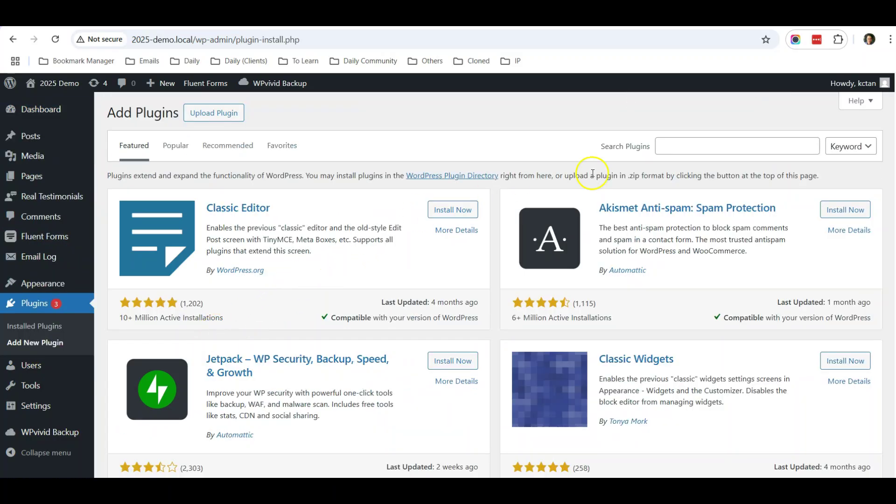
click(681, 146)
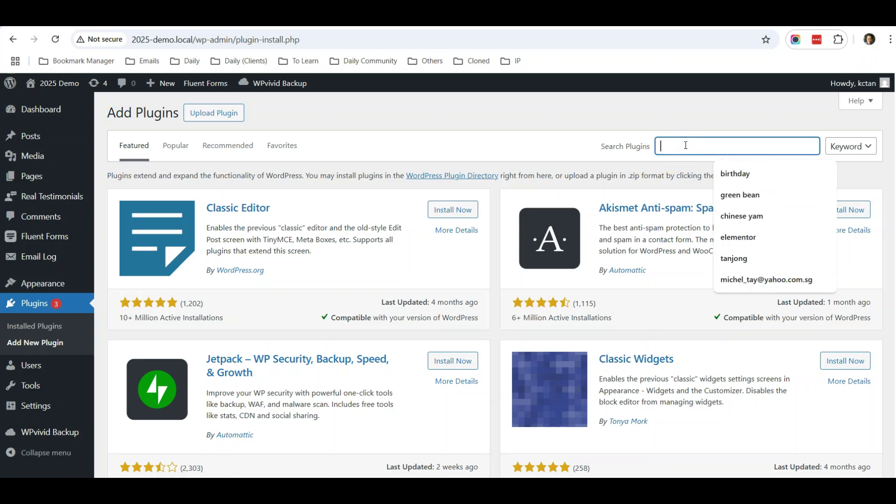
text(mega menu)
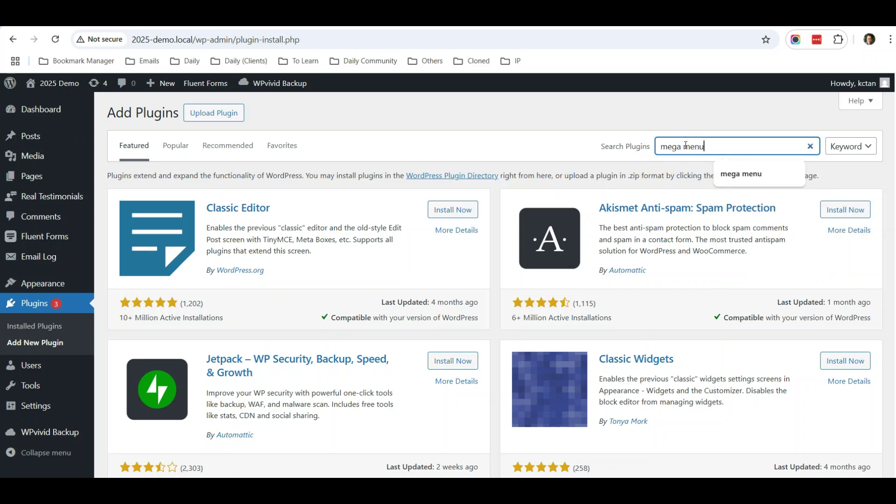
key(Return)
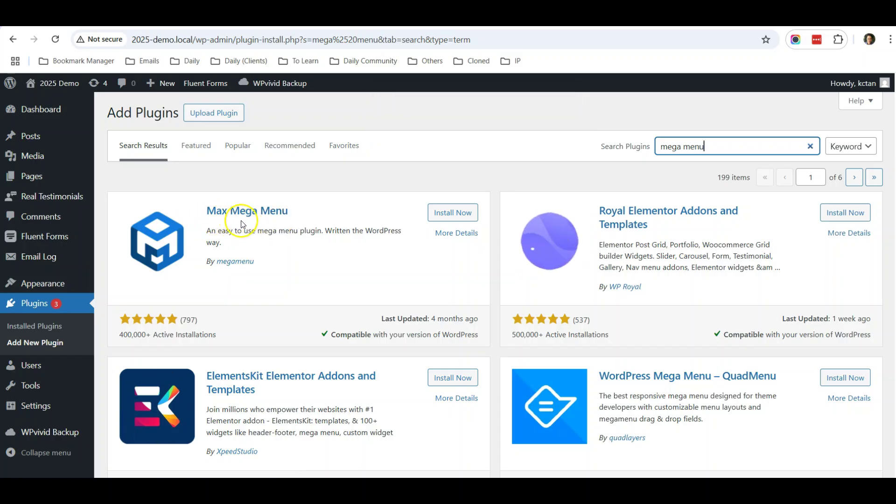
click(446, 214)
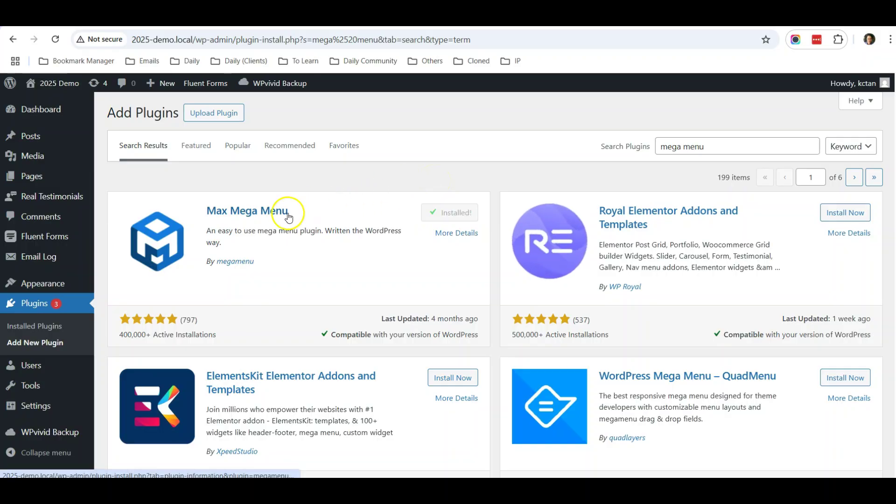
click(449, 215)
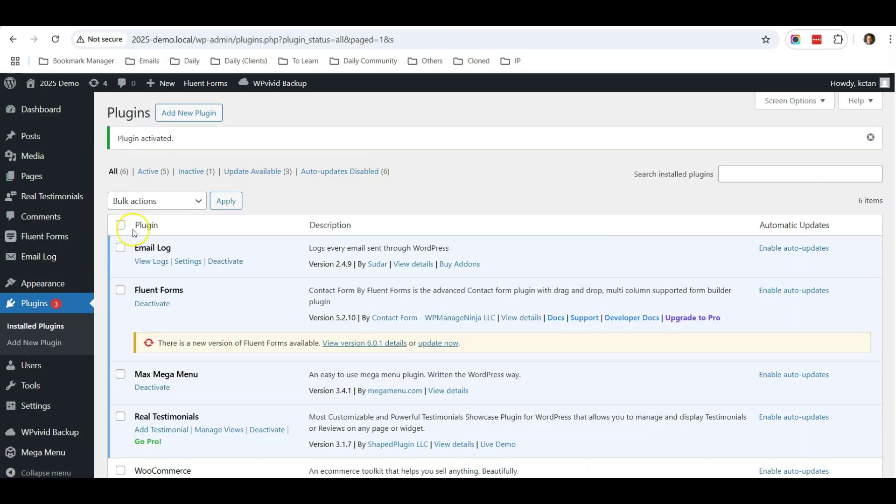
scroll(132, 233, down, 2)
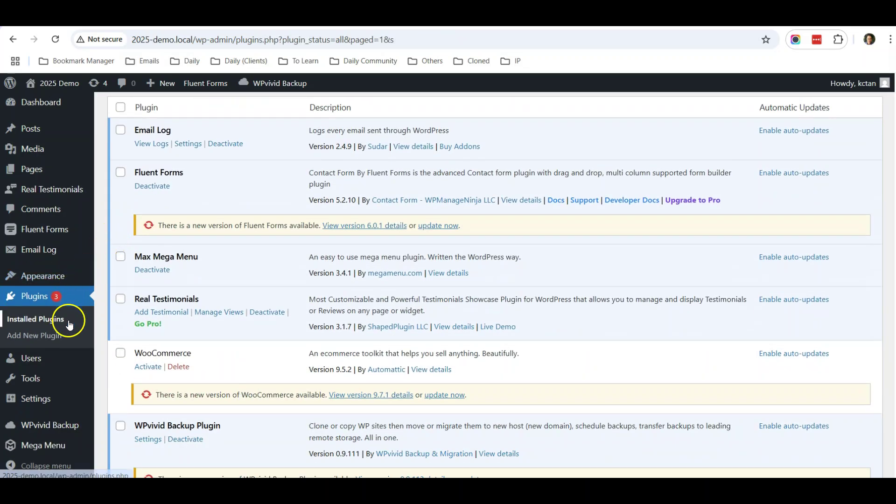
mouse_move(43, 453)
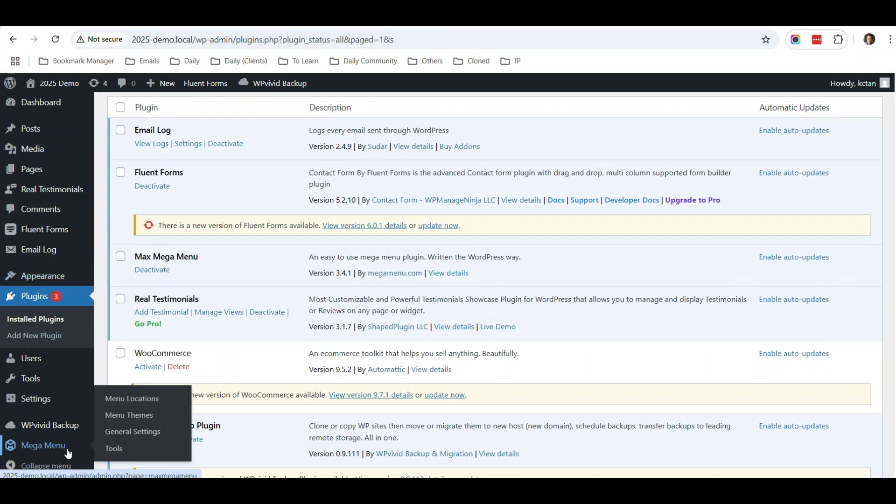
Step: Add a new Mega Menu location named 'Header' under Menu Locations
click(155, 406)
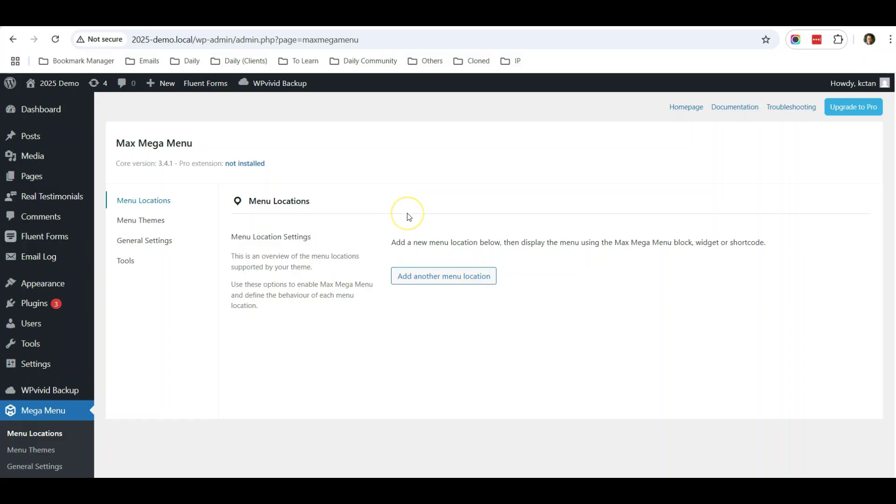
click(424, 277)
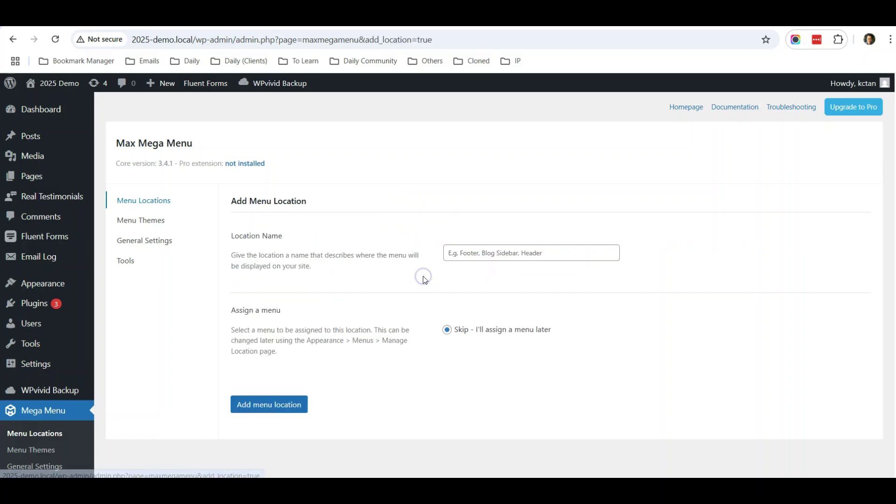
click(485, 254)
text(Header)
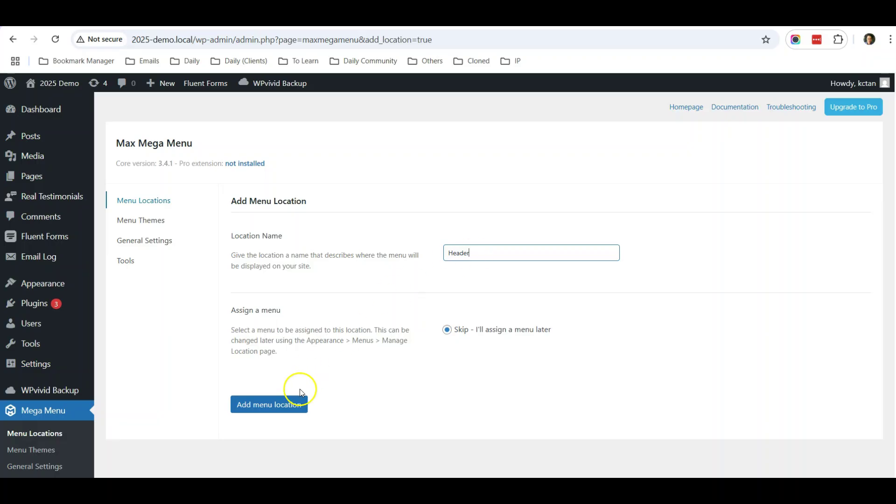
click(282, 403)
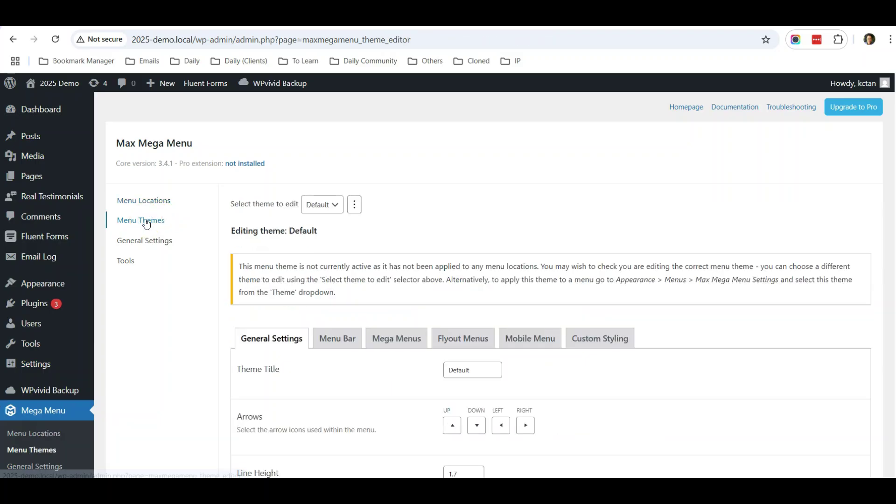
scroll(200, 270, down, 2)
scroll(201, 271, up, 2)
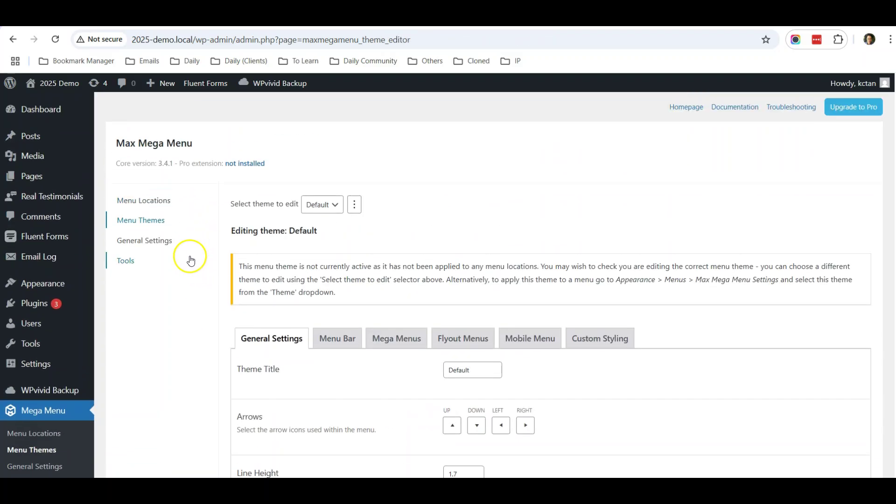
Step: Review Mega Menu's General Settings, then go to Appearance > Menus
click(161, 240)
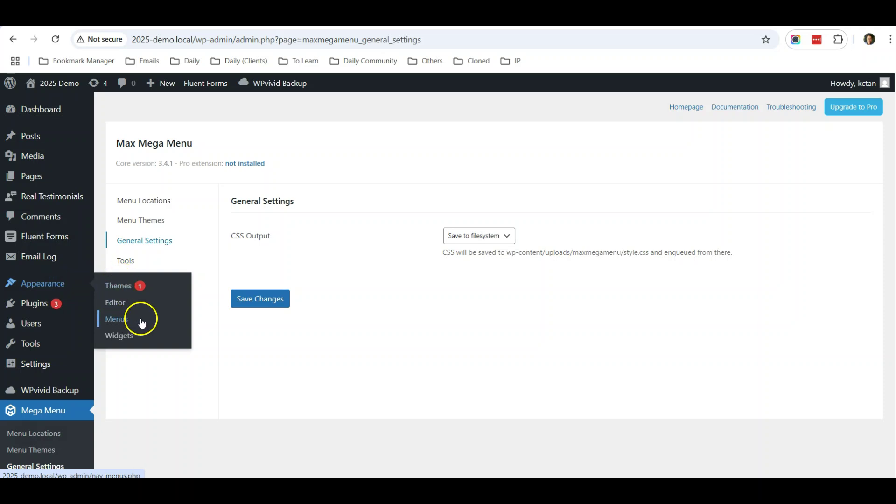
mouse_move(43, 282)
click(150, 156)
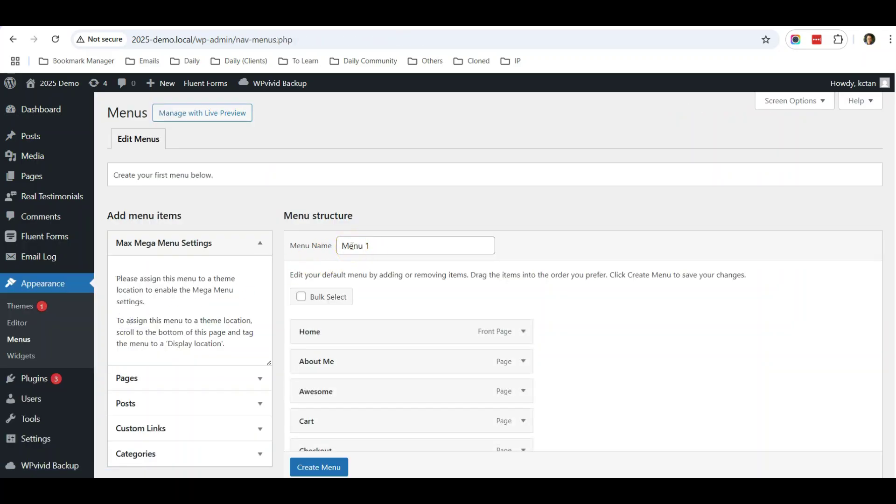
Step: Rename the default 'Menu 1' to 'Main' and create the menu
double_click(352, 246)
triple_click(387, 244)
text(Main)
scroll(321, 236, down, 4)
scroll(320, 237, up, 4)
click(350, 244)
scroll(362, 250, down, 5)
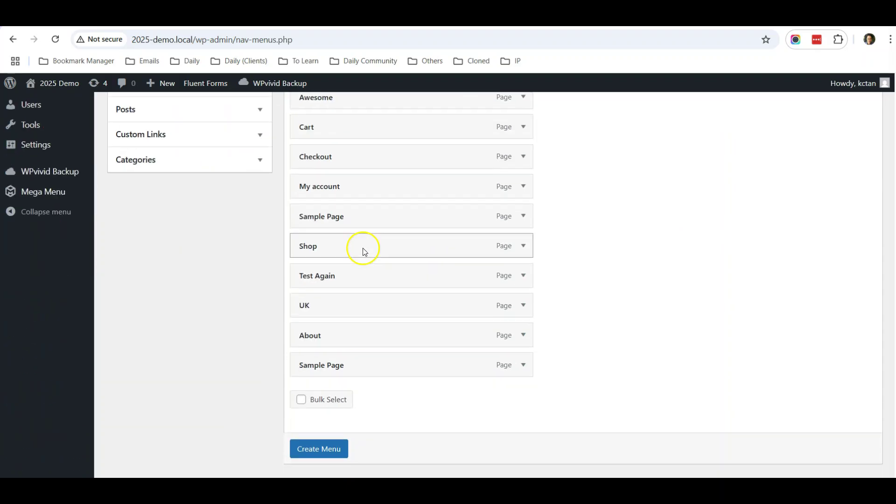
click(332, 451)
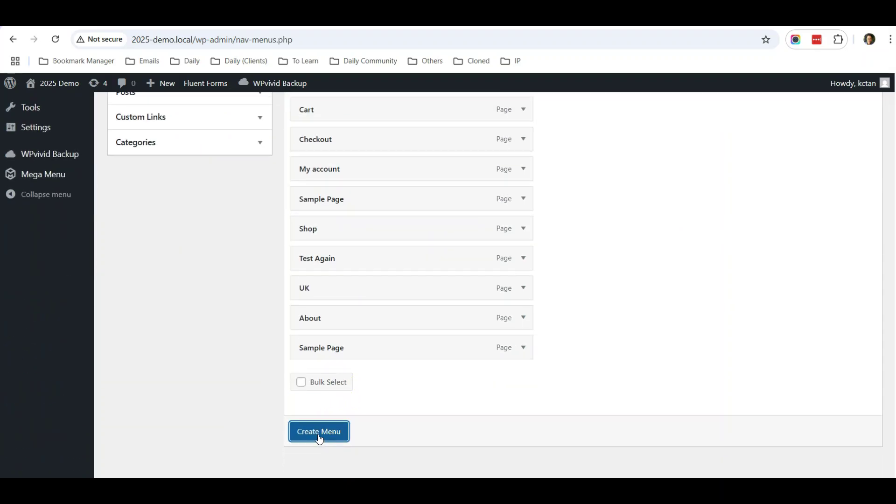
scroll(471, 323, up, 3)
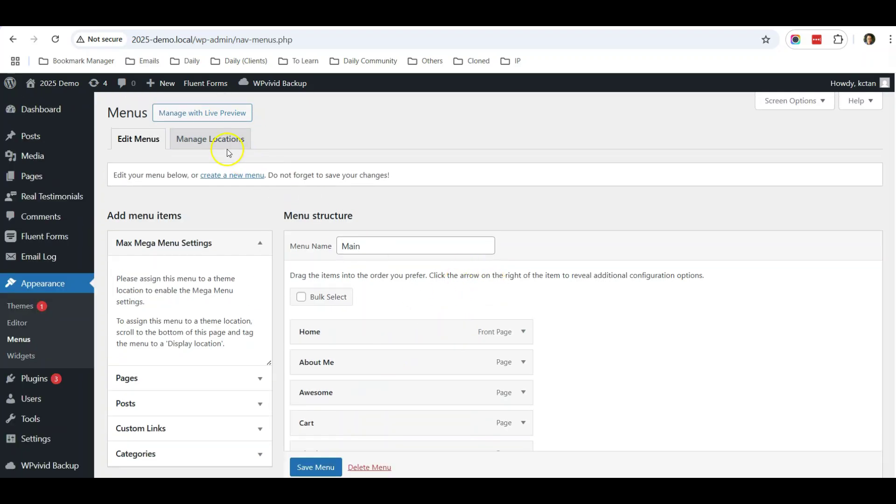
Step: Under Manage Locations, assign Main to the Header location and save
click(208, 145)
click(336, 215)
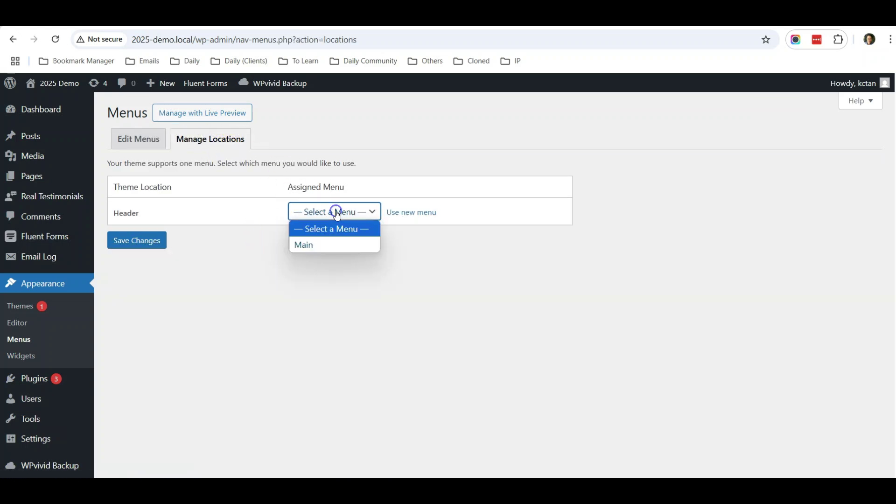
click(327, 244)
click(148, 242)
Step: In the Main menu, move Sample Page to the end and remove Test Again and UK
click(133, 177)
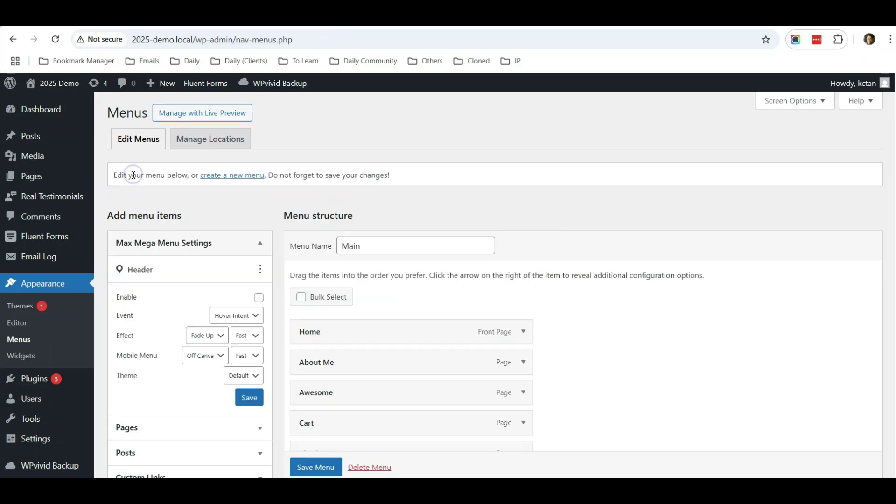
scroll(558, 262, down, 3)
scroll(506, 224, up, 2)
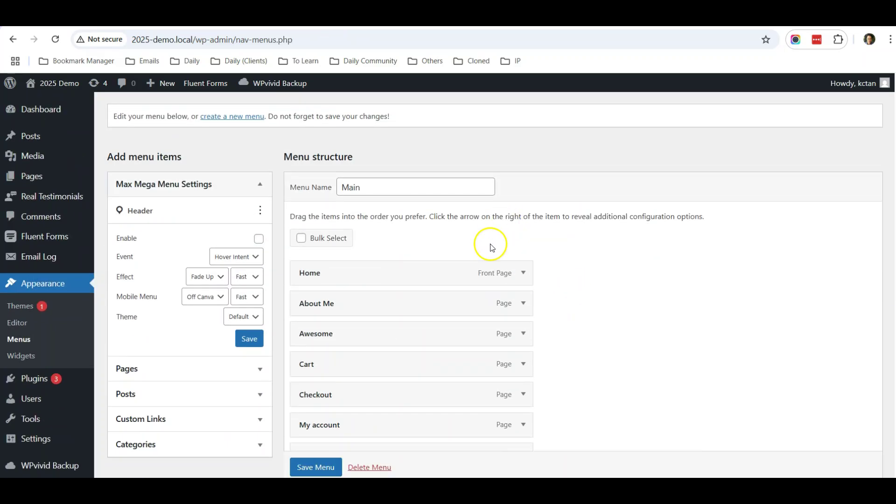
scroll(585, 276, down, 1)
scroll(586, 275, down, 2)
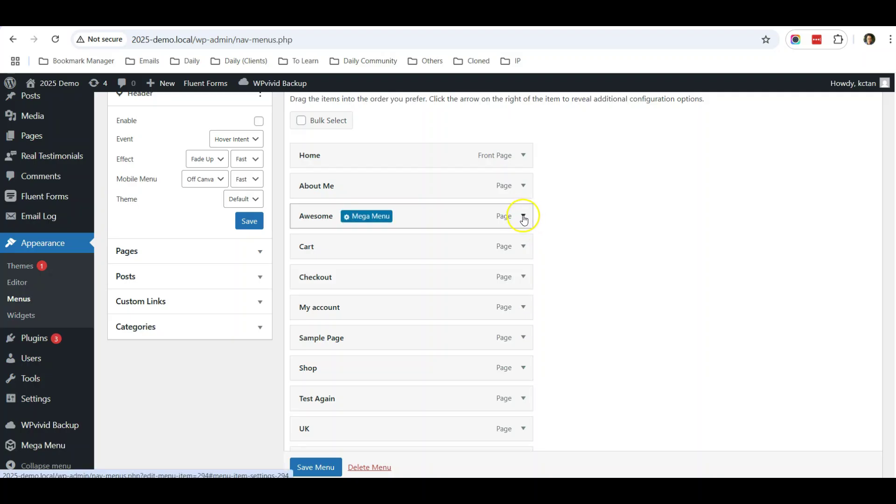
click(524, 217)
click(308, 359)
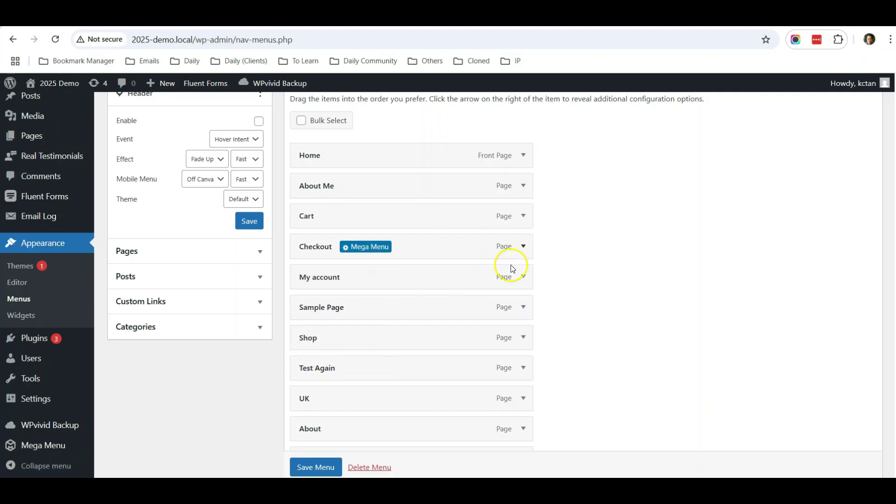
click(523, 307)
scroll(431, 343, down, 1)
click(306, 392)
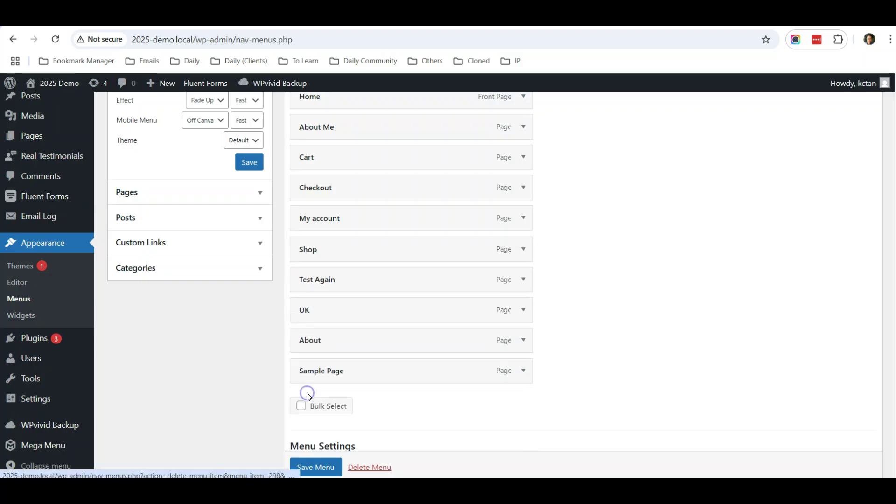
click(523, 278)
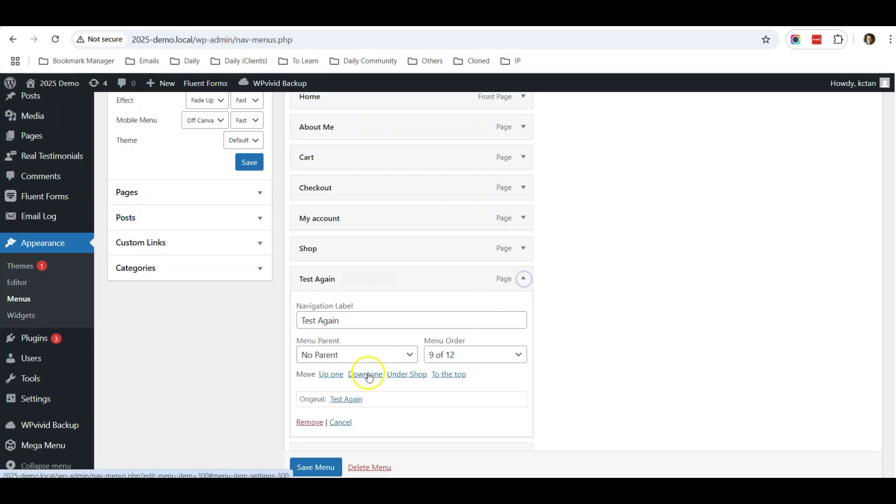
scroll(367, 379, down, 3)
click(309, 244)
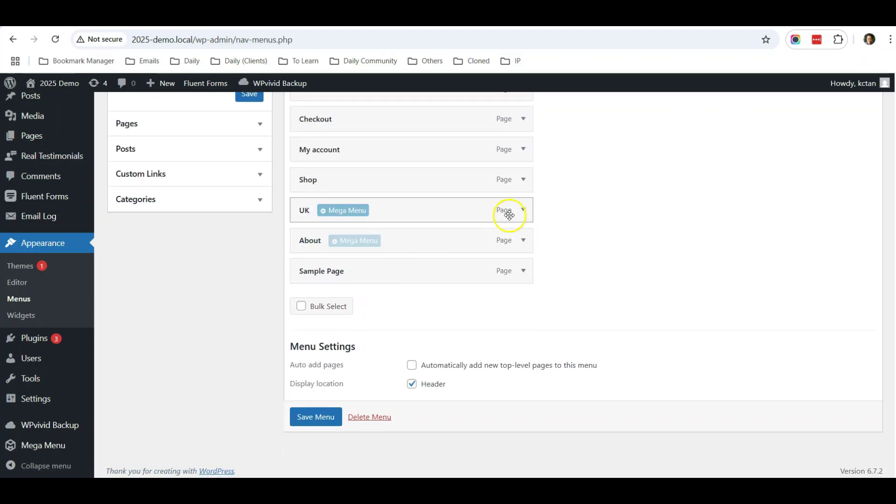
click(523, 209)
click(306, 351)
scroll(490, 266, down, 2)
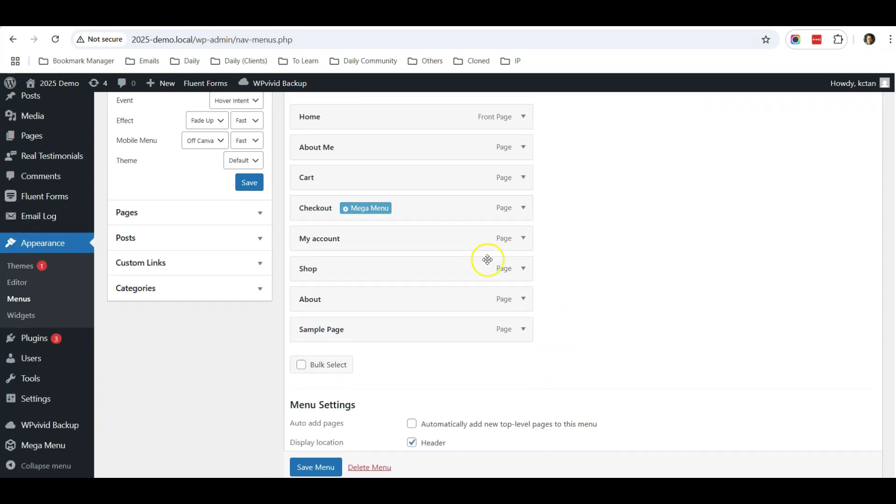
Step: Remove About and Sample Page, save Main, and save Mega Menu enabled for Header
click(523, 300)
scroll(316, 383, down, 1)
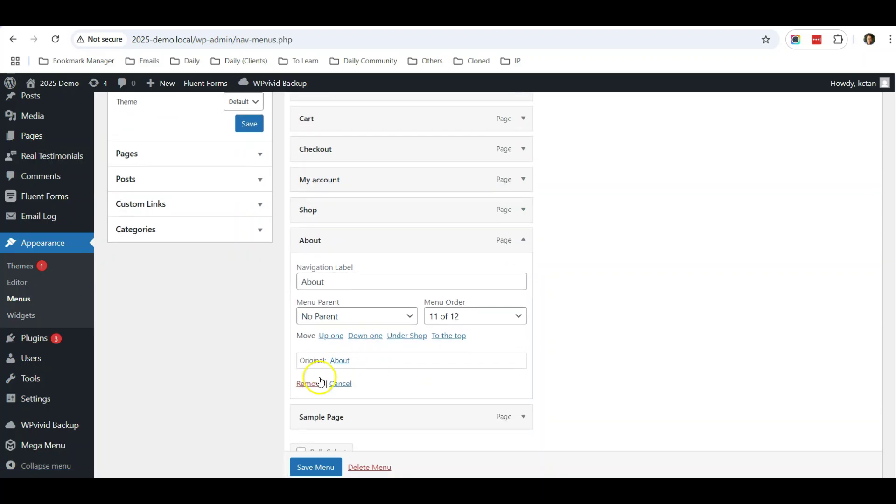
click(315, 385)
click(523, 269)
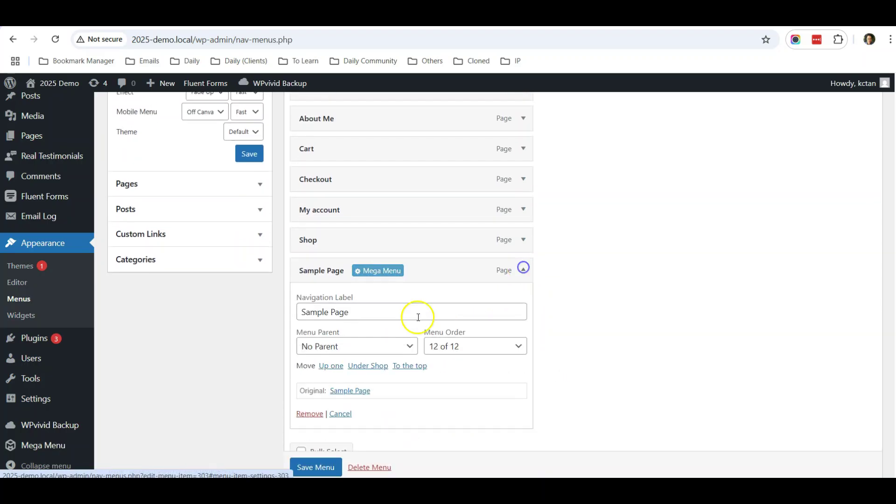
click(310, 414)
scroll(601, 306, up, 2)
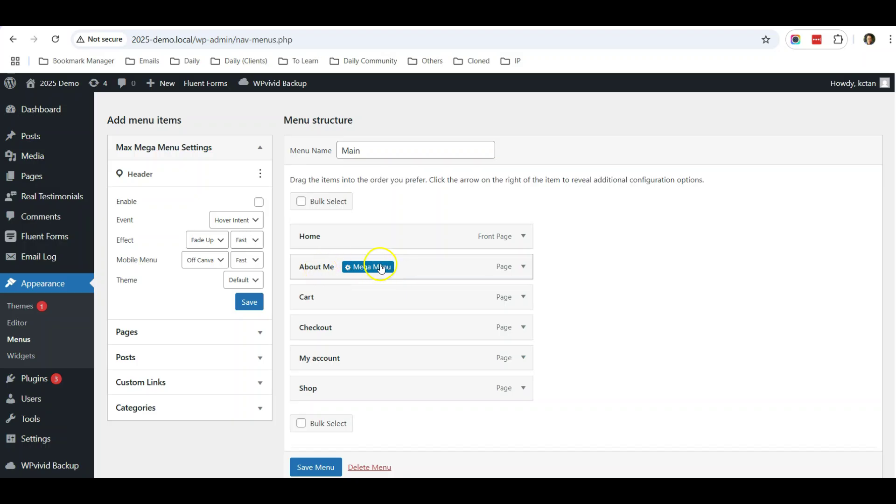
scroll(326, 273, down, 2)
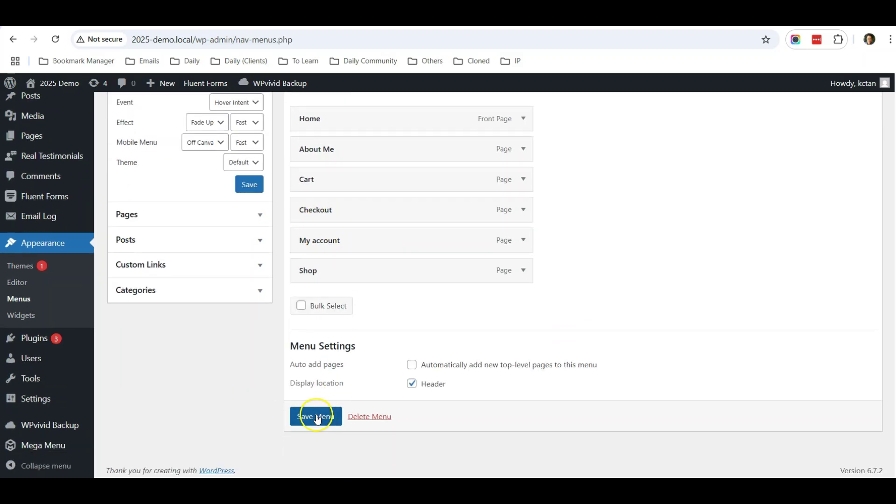
click(317, 418)
scroll(462, 367, down, 3)
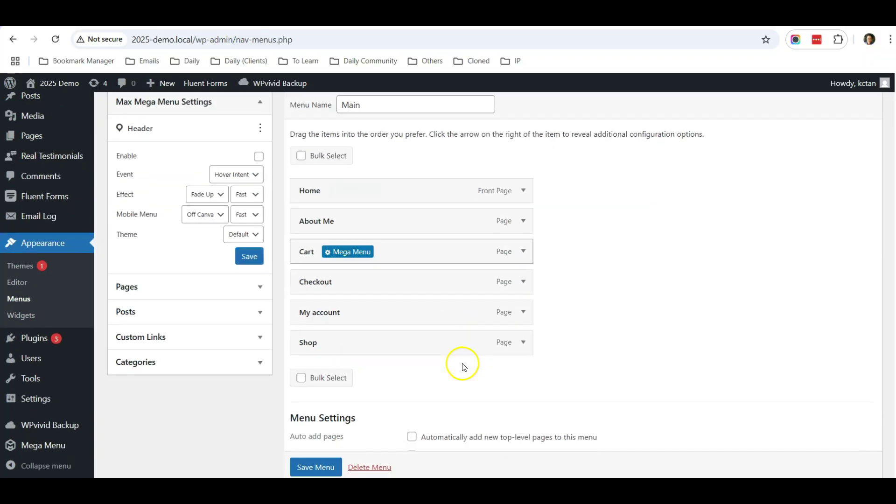
scroll(462, 367, up, 2)
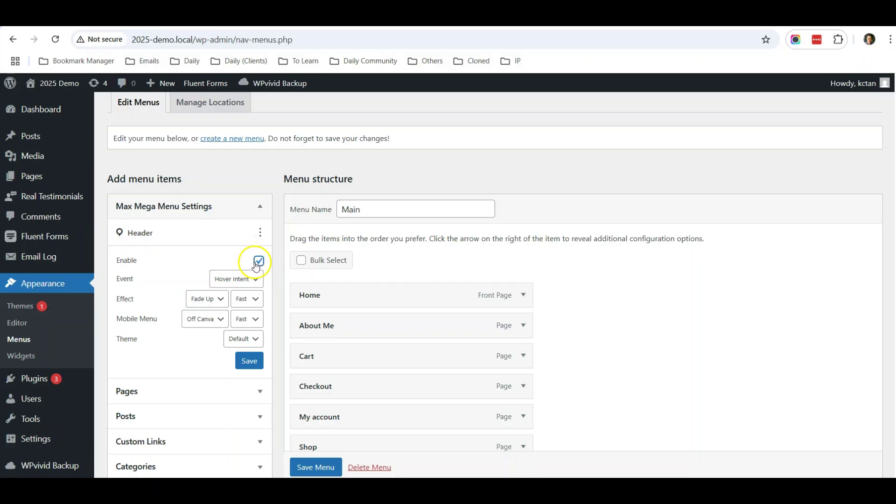
scroll(278, 264, down, 2)
scroll(279, 264, down, 1)
scroll(279, 264, up, 3)
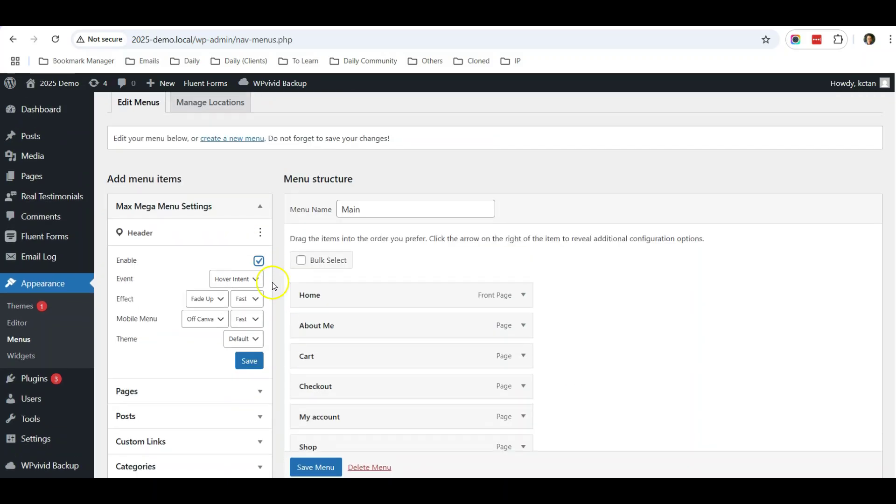
click(249, 365)
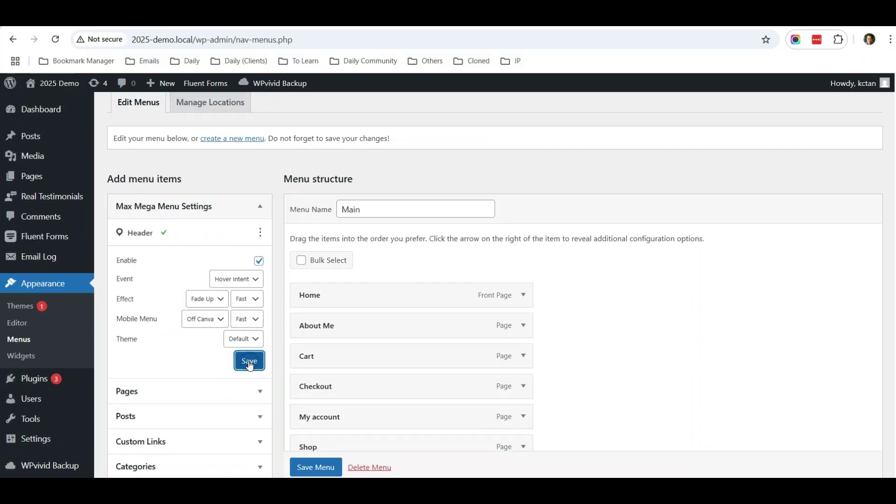
mouse_move(411, 326)
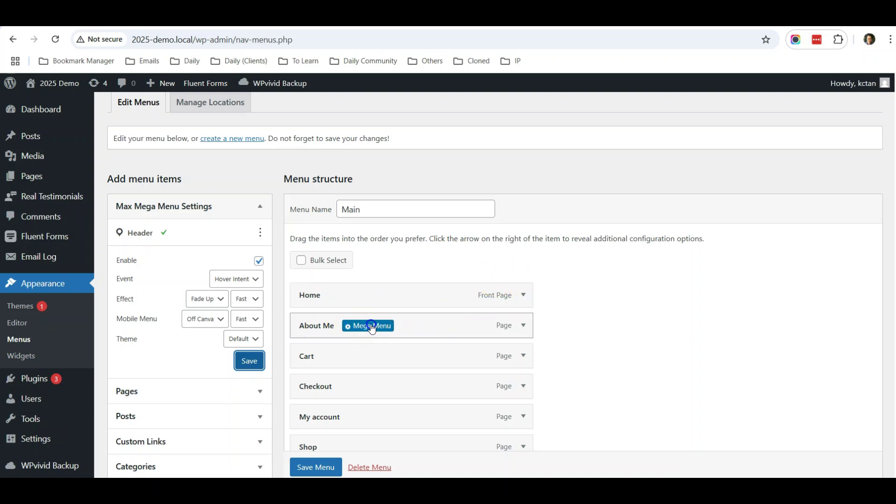
Step: Set About Me's sub menu display mode to Mega Menu - Grid Layout and add an Image widget
click(371, 327)
click(424, 173)
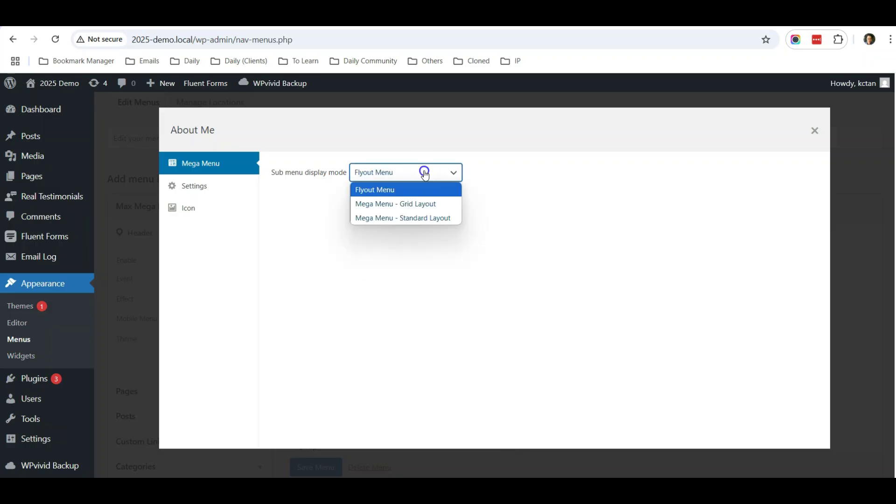
click(407, 204)
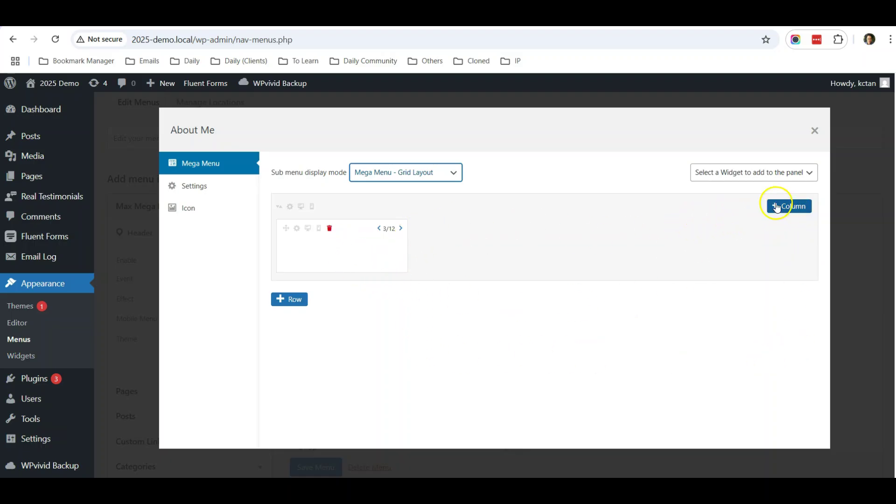
click(756, 173)
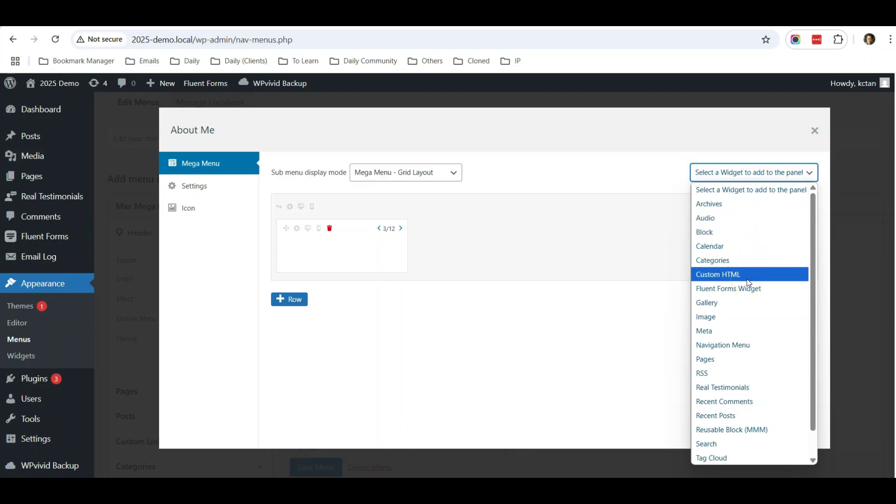
scroll(747, 282, down, 1)
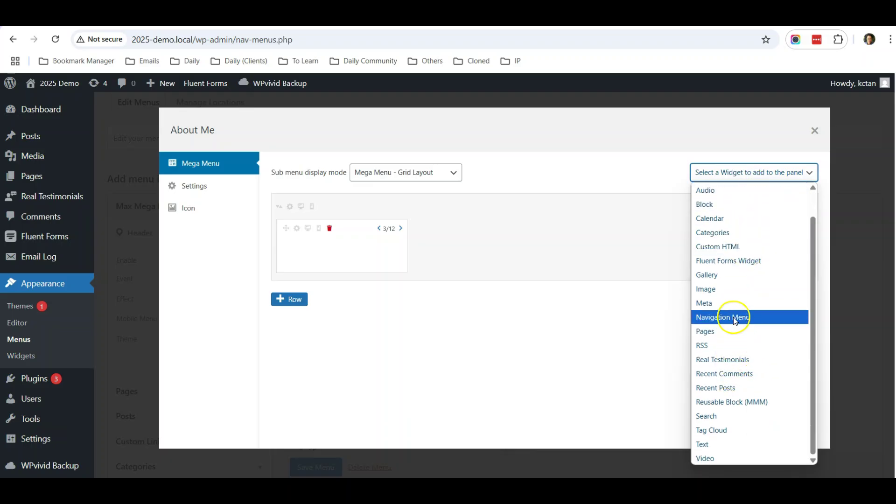
click(732, 291)
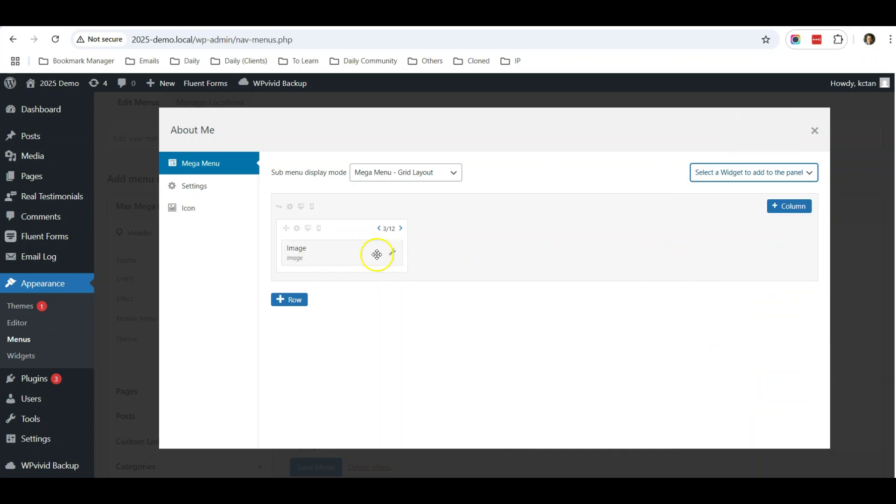
click(392, 255)
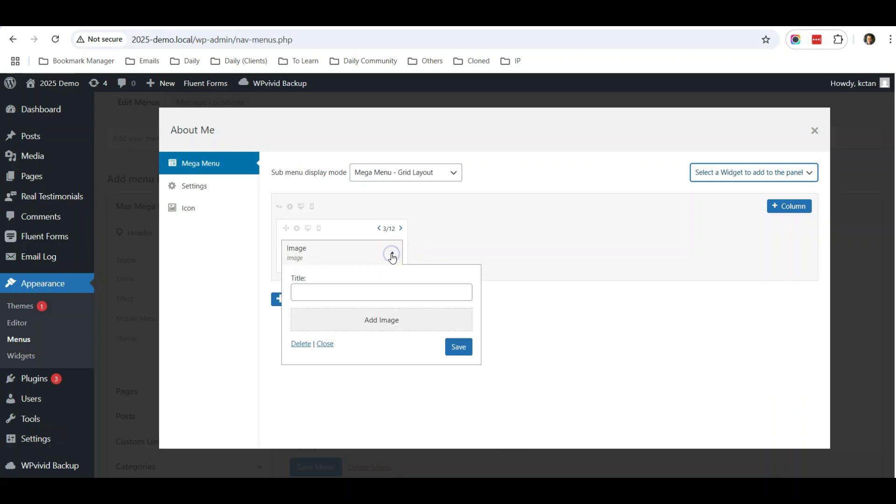
Step: Put the straw-hat woman photo in the Image widget, save it, and close the form
click(381, 319)
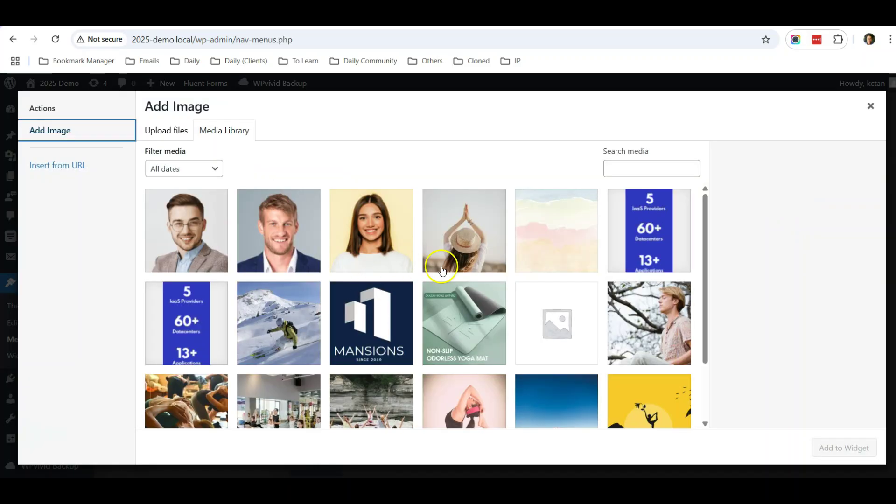
click(457, 241)
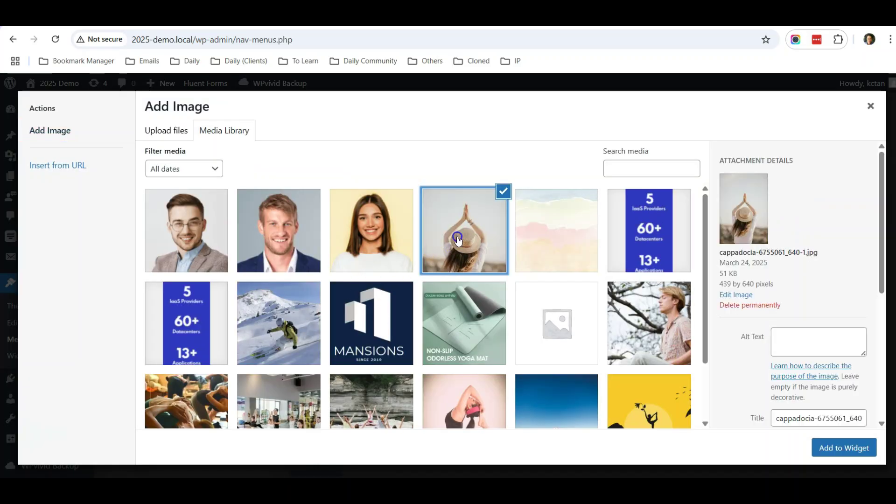
click(843, 448)
scroll(558, 345, down, 3)
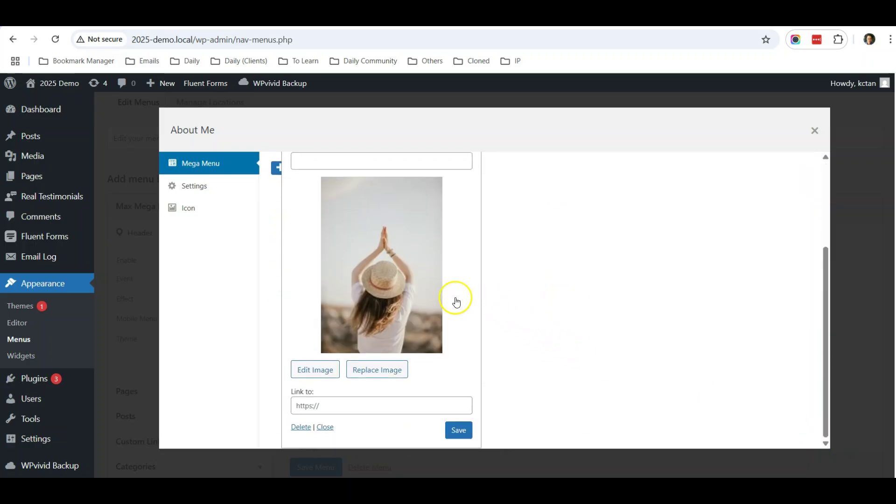
click(460, 432)
scroll(512, 359, up, 4)
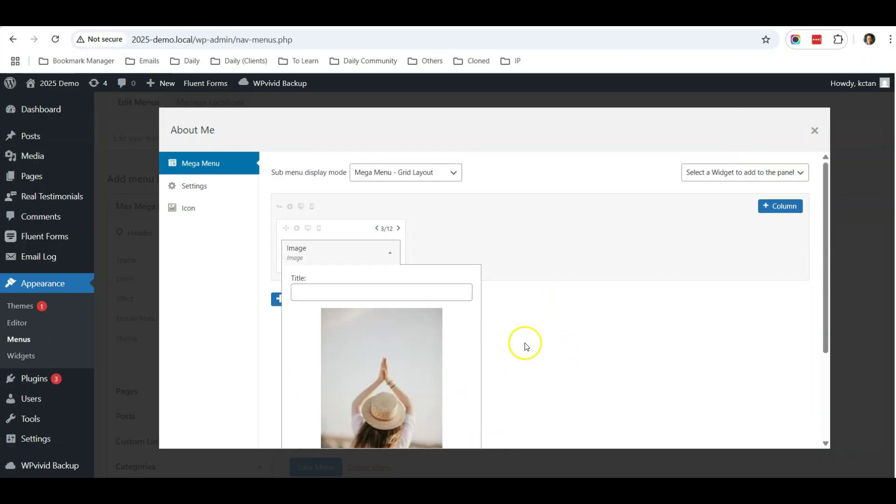
click(389, 255)
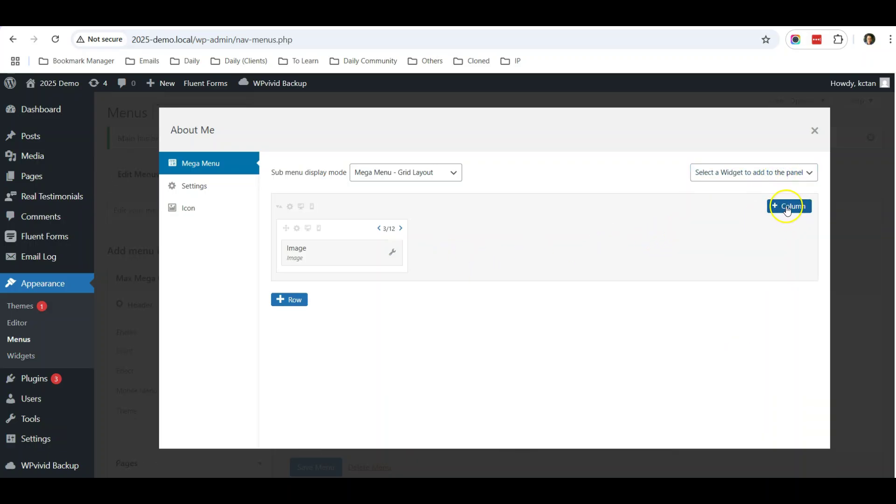
Step: Add a second column to the About Me grid and widen it to 9/12
click(787, 209)
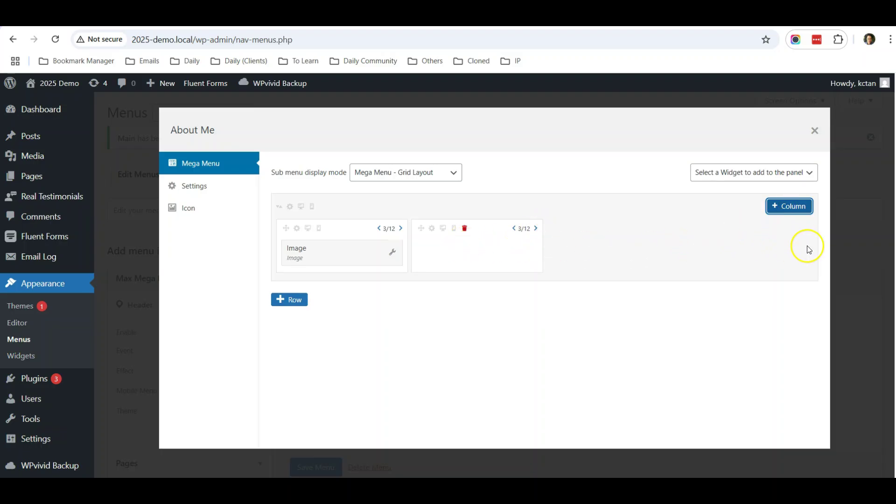
click(536, 229)
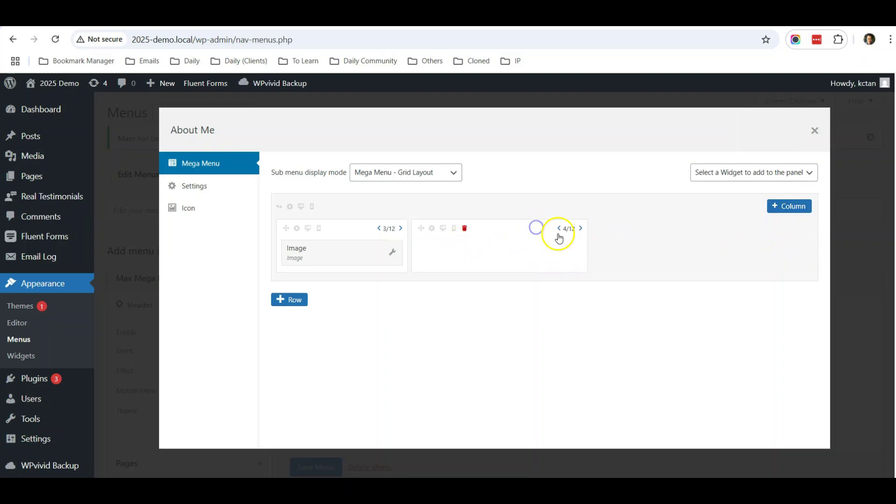
click(582, 231)
click(626, 231)
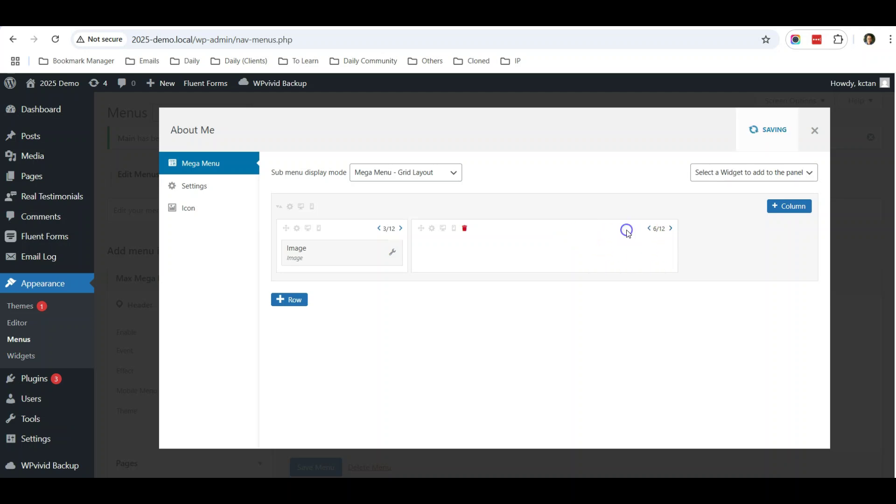
click(670, 233)
click(716, 233)
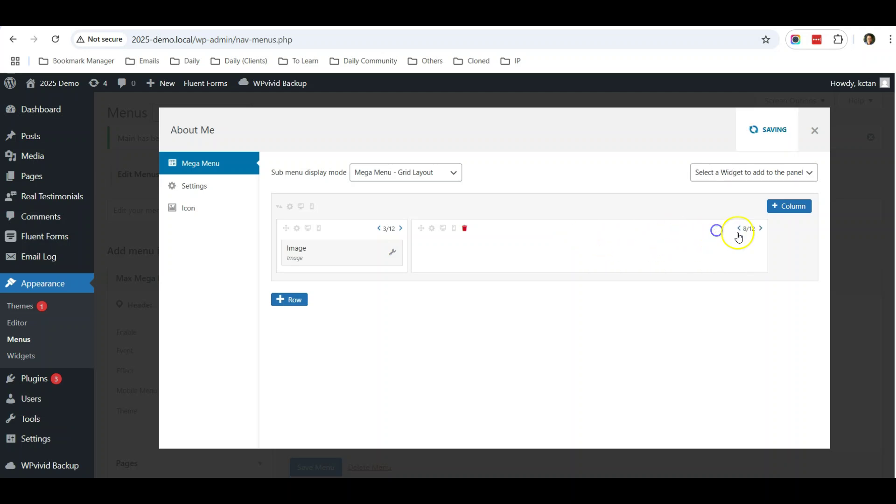
click(762, 234)
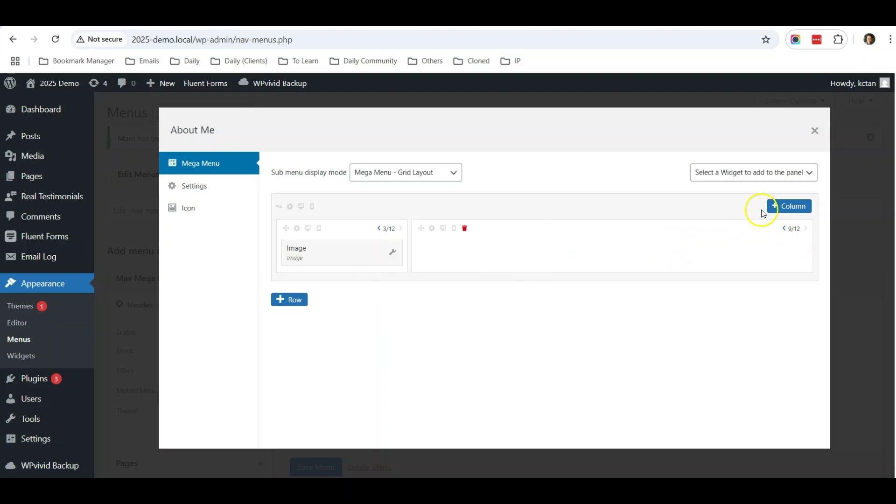
Step: Add a Text widget and drag it into the second column
click(761, 172)
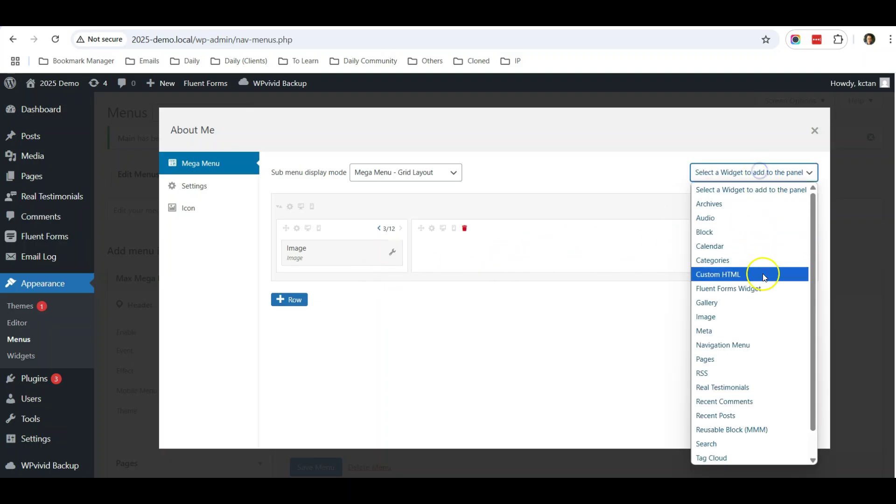
scroll(746, 336, down, 1)
click(729, 444)
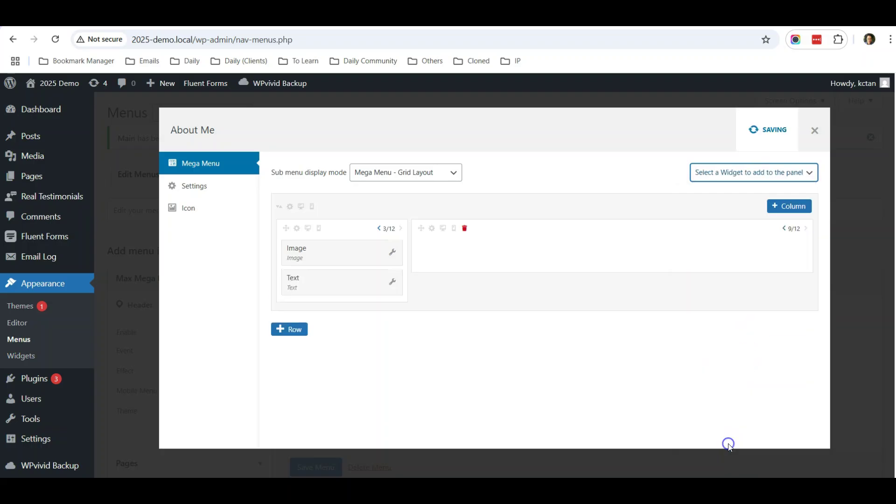
drag(320, 278, 509, 248)
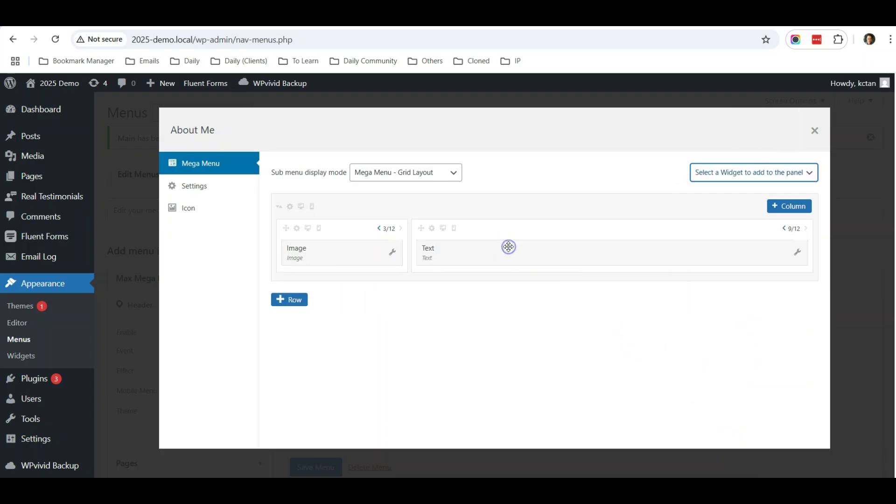
Step: Paste the biography paragraph into the About Me Text widget's visual editor and save the widget
click(799, 254)
scroll(623, 313, down, 2)
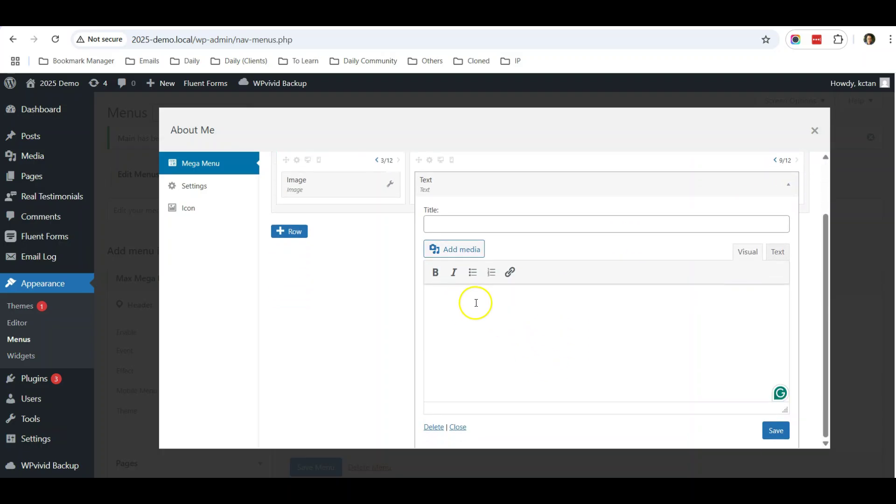
click(457, 298)
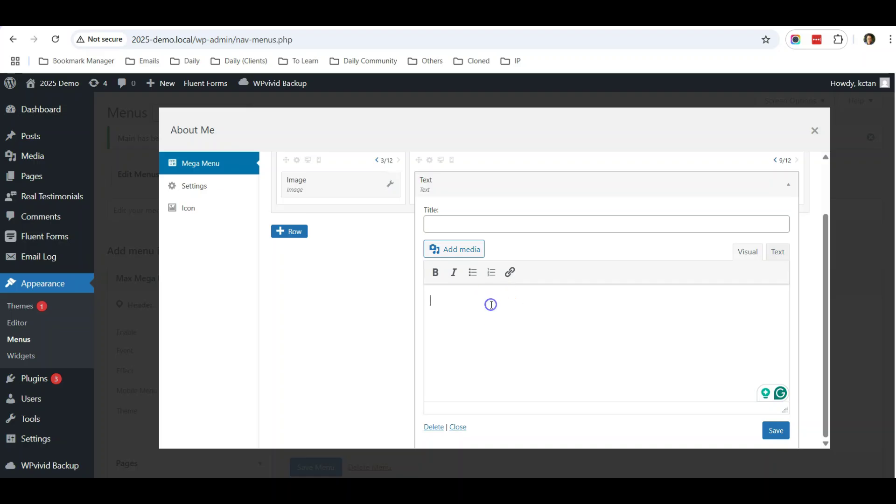
key(ctrl+v)
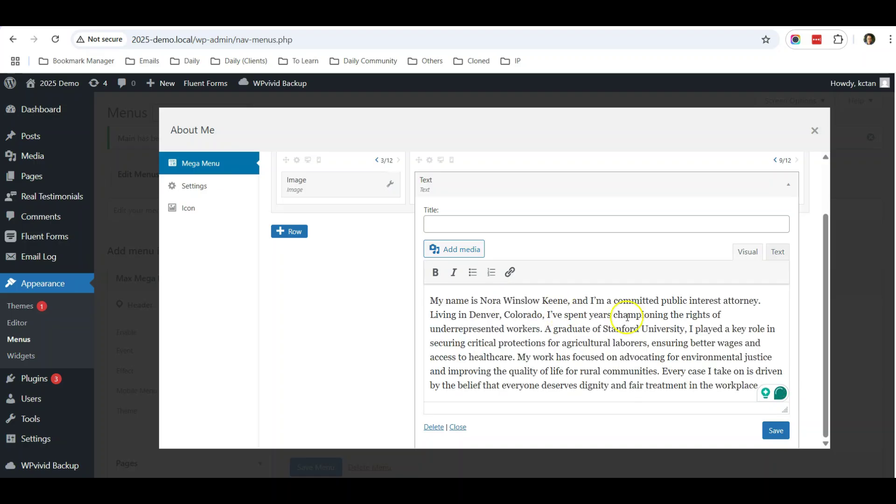
click(774, 430)
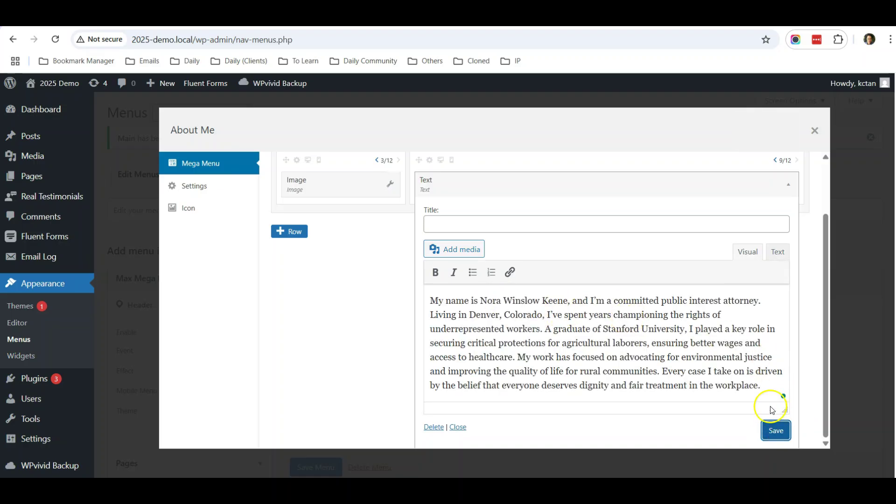
Step: Close the About Me mega menu settings modal
click(814, 133)
scroll(551, 309, down, 2)
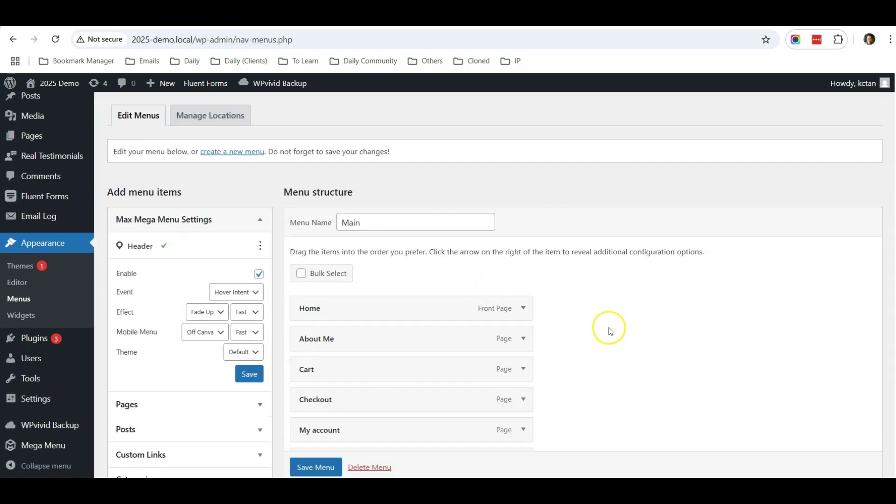
scroll(596, 334, down, 3)
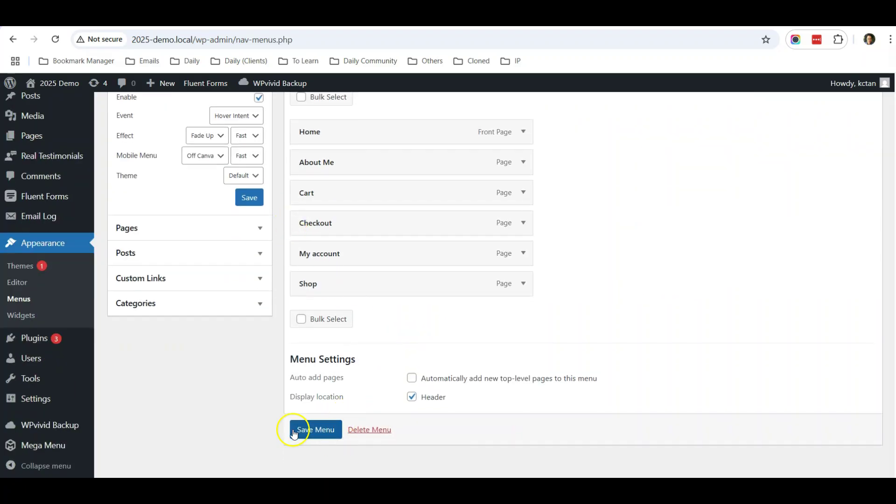
scroll(278, 397, up, 2)
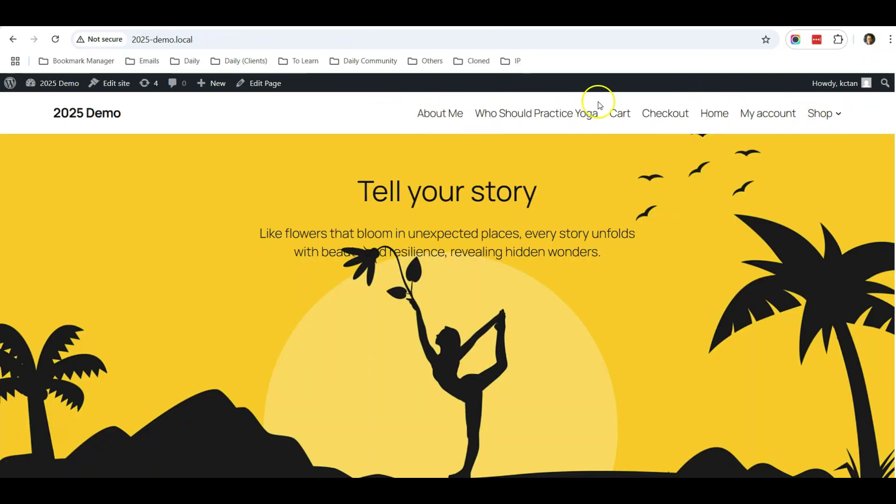
Step: Return to the admin and open the Header template part from Patterns
key(alt+Left)
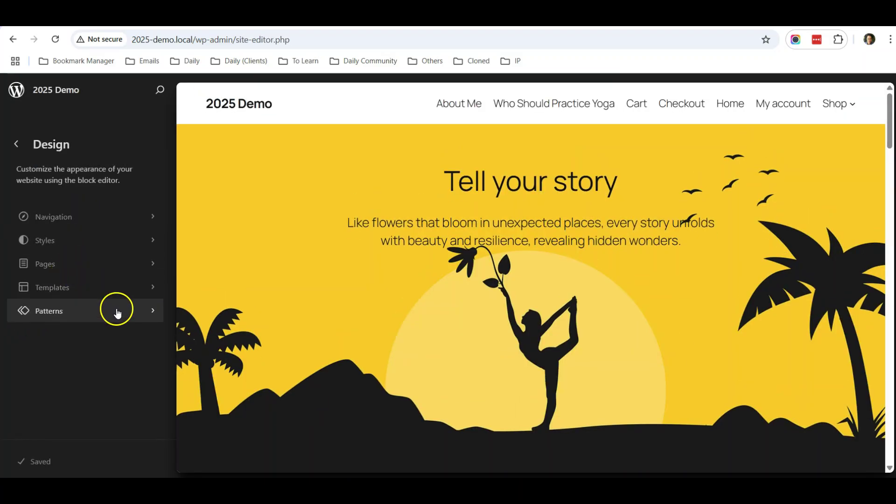
click(116, 310)
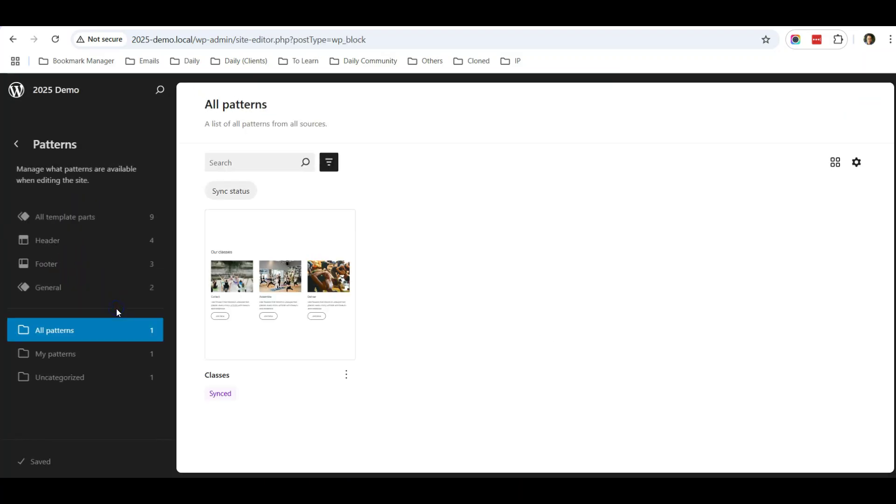
click(65, 242)
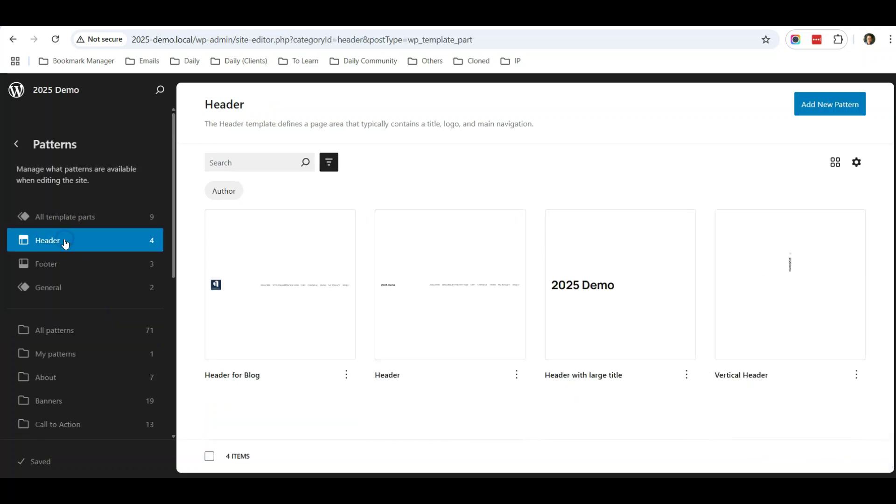
click(430, 288)
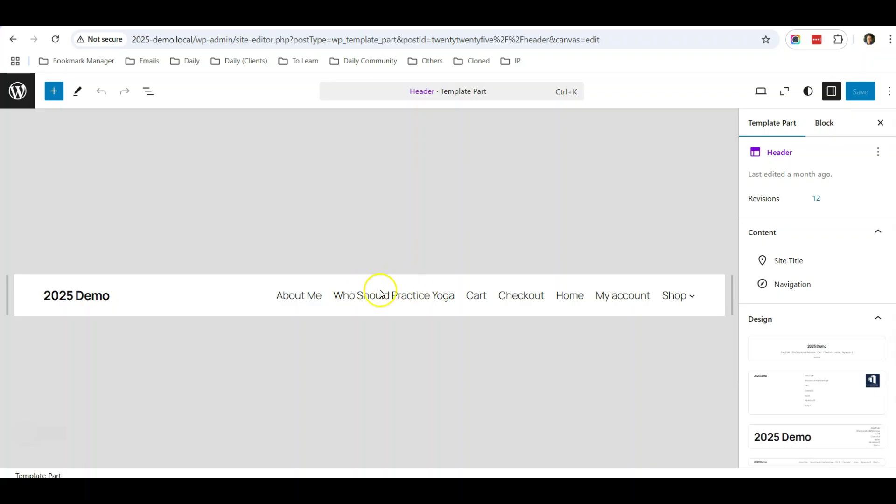
Step: Find the Navigation block in List View through the nested Groups and Rows, and open its options
click(148, 92)
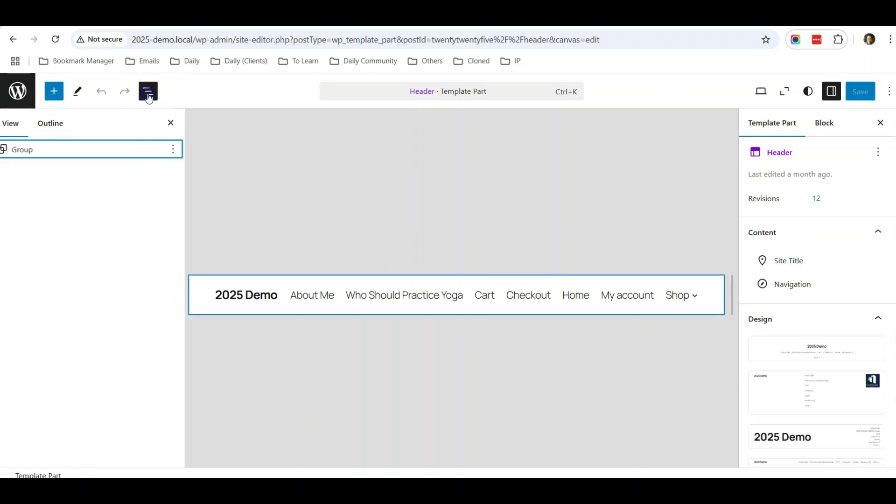
click(7, 152)
click(23, 169)
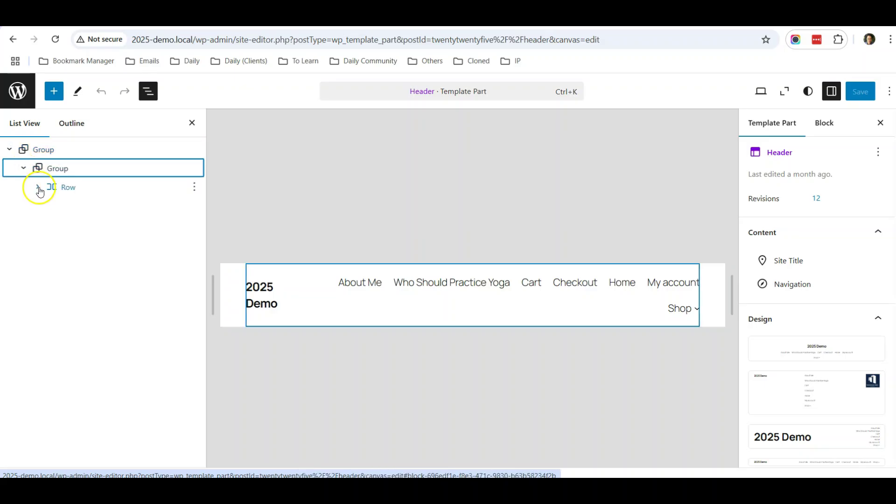
click(38, 187)
click(52, 225)
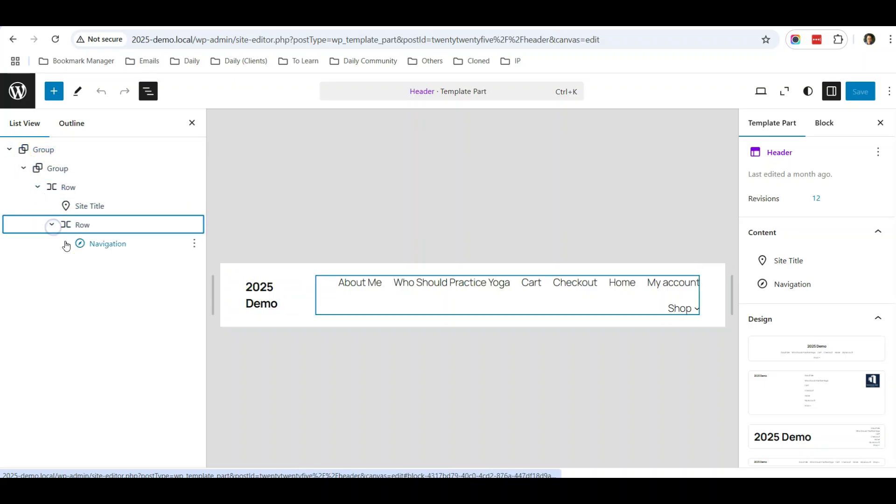
click(105, 245)
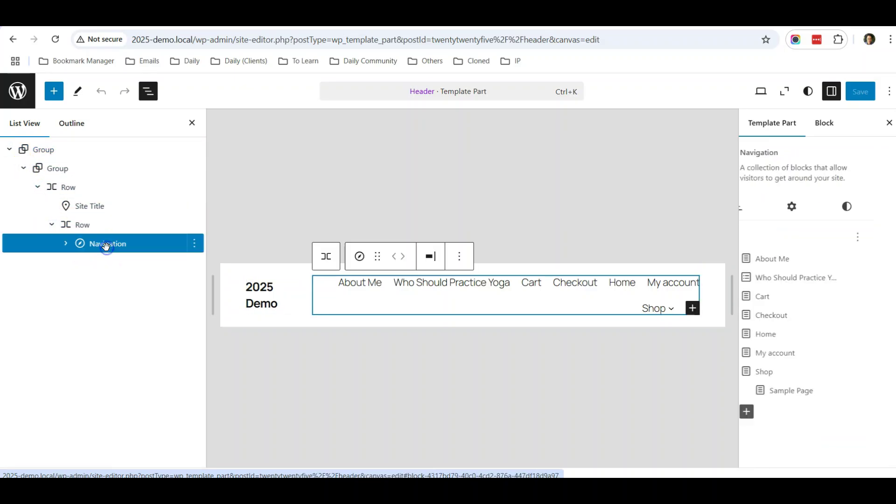
click(197, 244)
Step: Insert a Max Mega Menu block after Navigation, assigned to the Header location
click(229, 341)
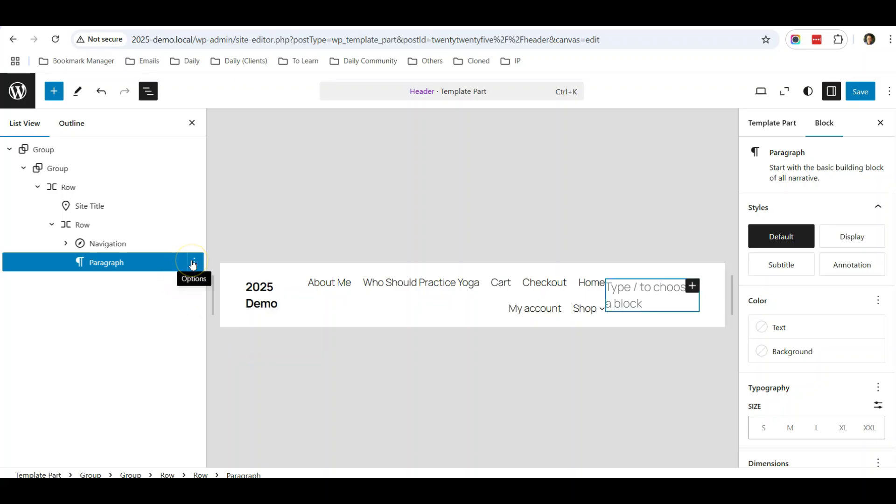
click(691, 286)
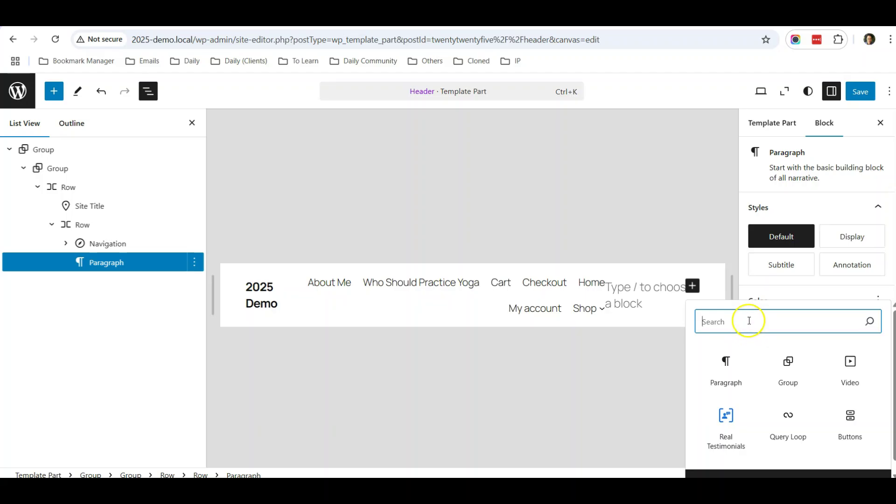
text(mega)
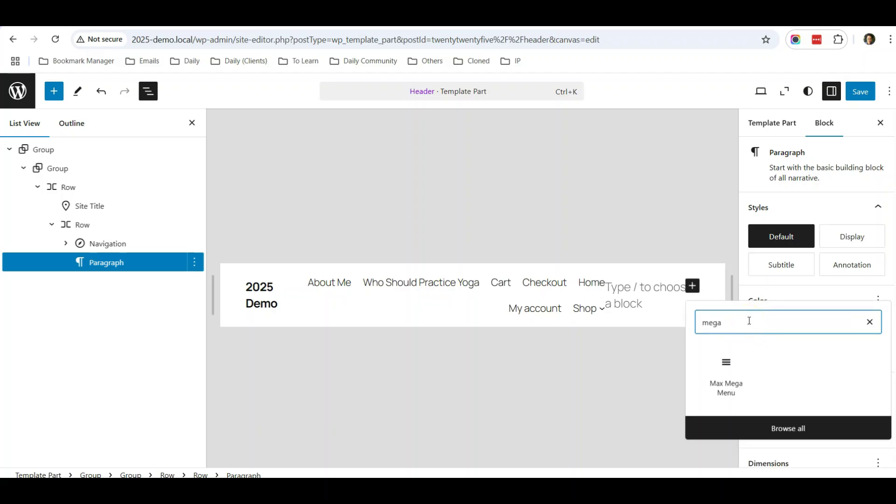
click(724, 371)
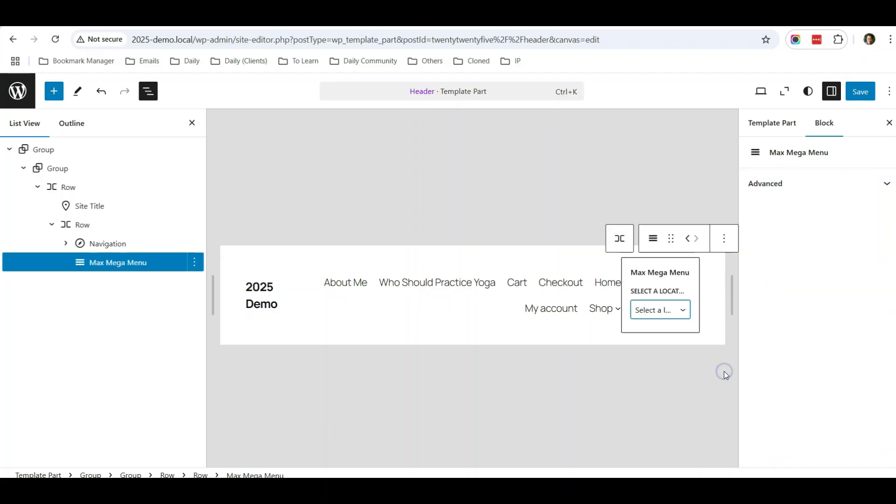
click(681, 311)
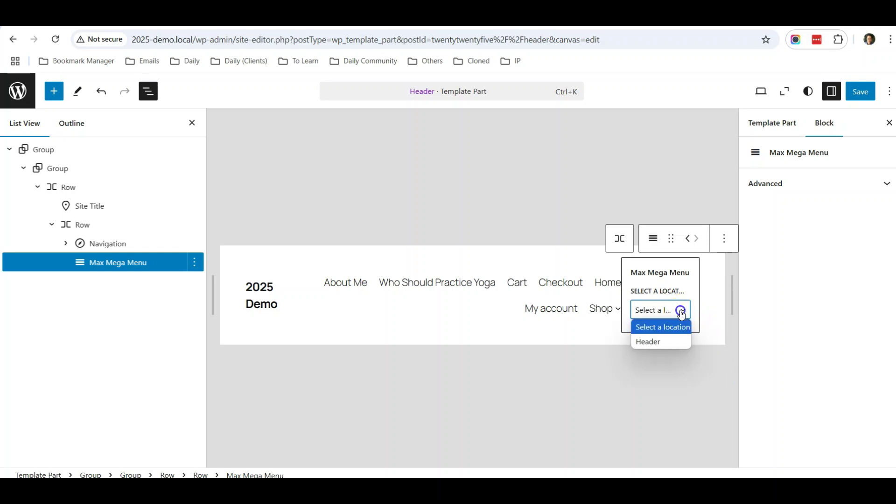
click(658, 341)
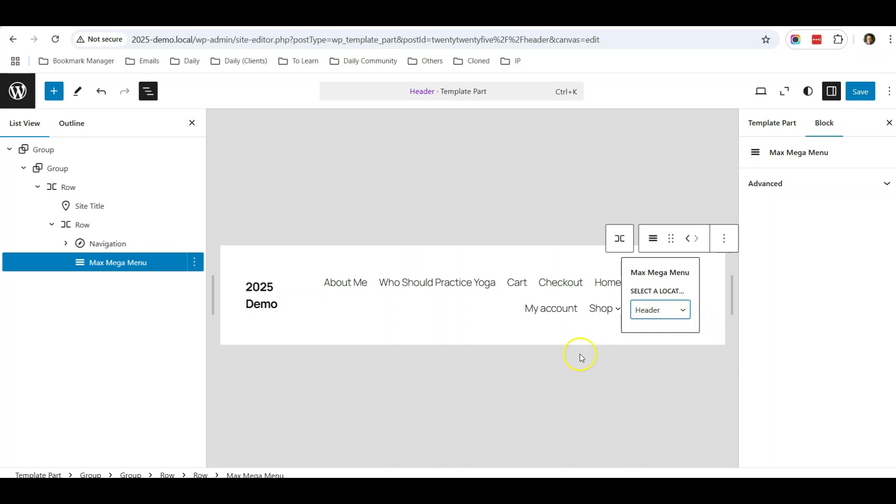
Step: Delete the original Navigation block and save the Header template part
click(110, 243)
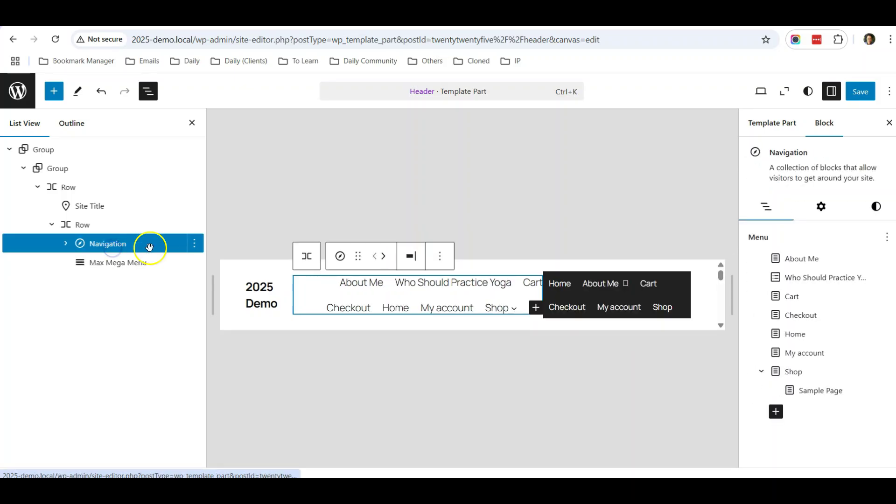
click(194, 244)
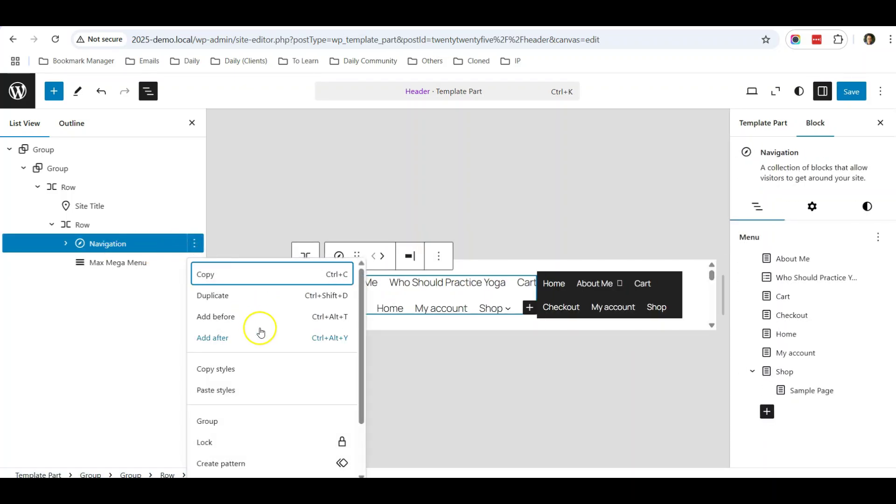
scroll(262, 347, down, 2)
click(245, 466)
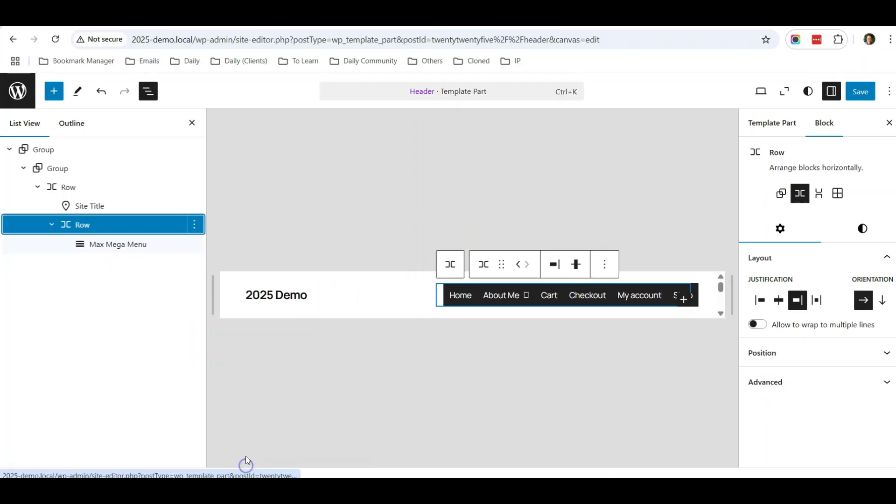
click(862, 92)
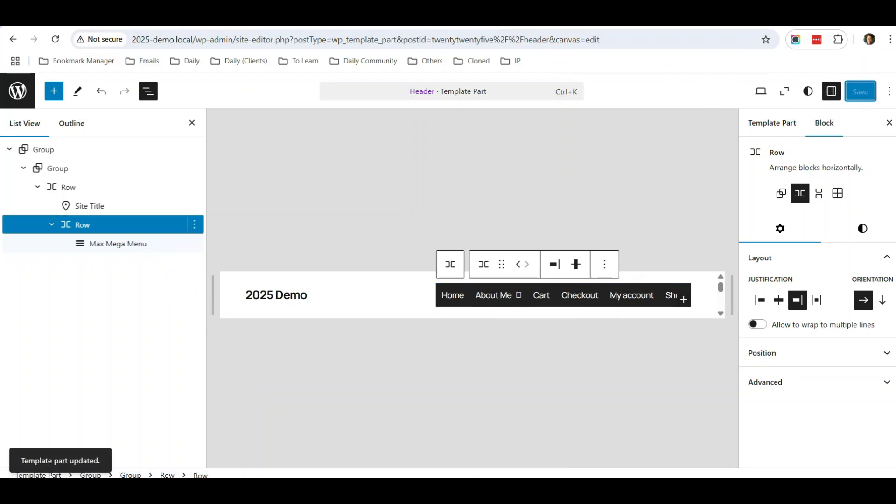
click(16, 90)
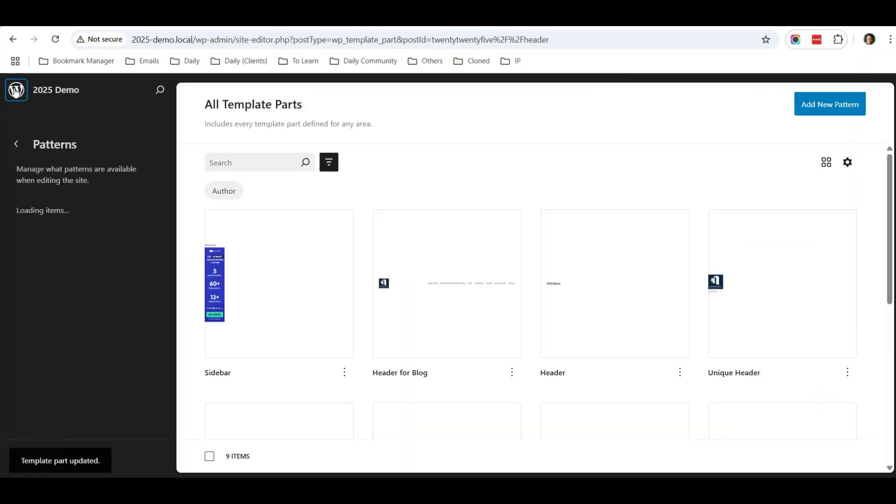
Step: From the dashboard, open the demo homepage and reload it to view the dark mega menu bar
click(16, 90)
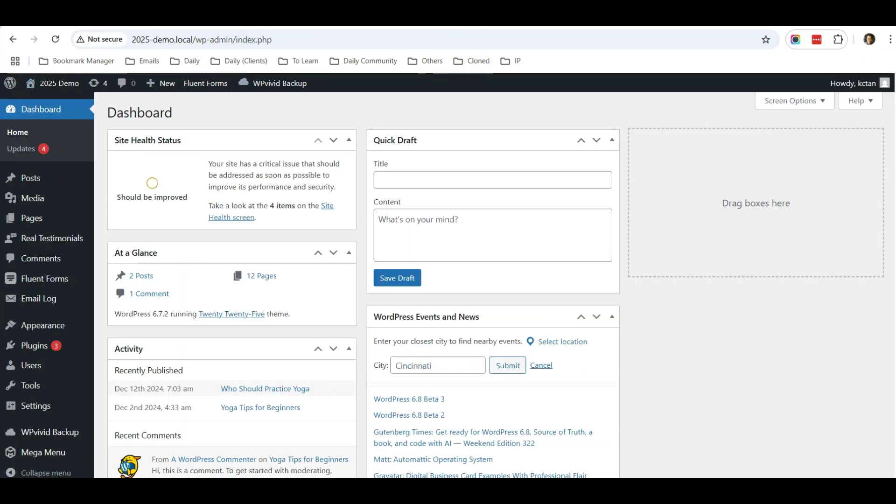
click(50, 83)
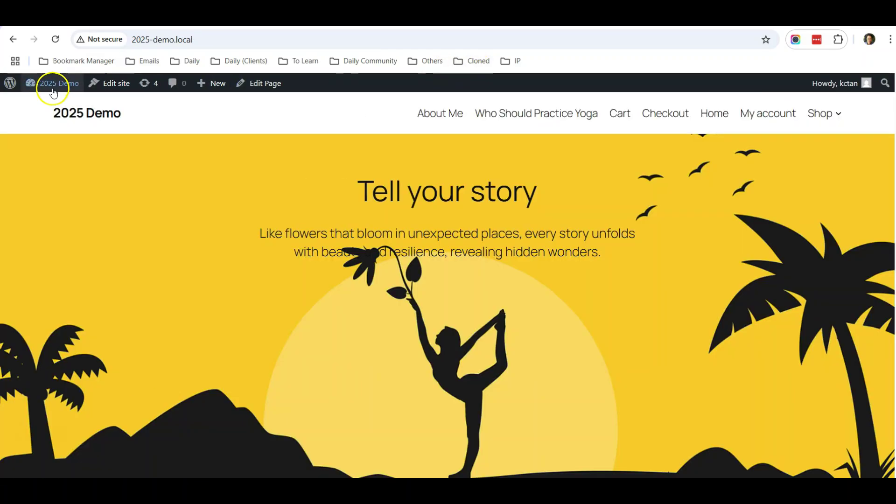
click(49, 39)
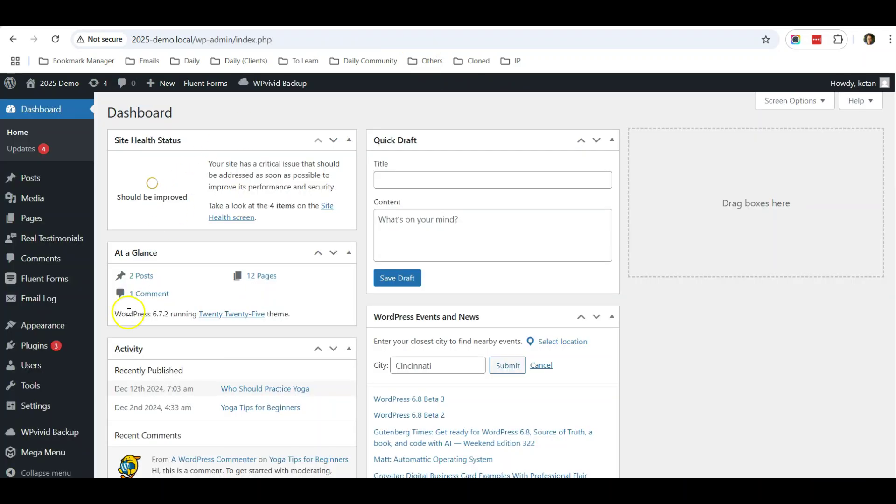
mouse_move(44, 452)
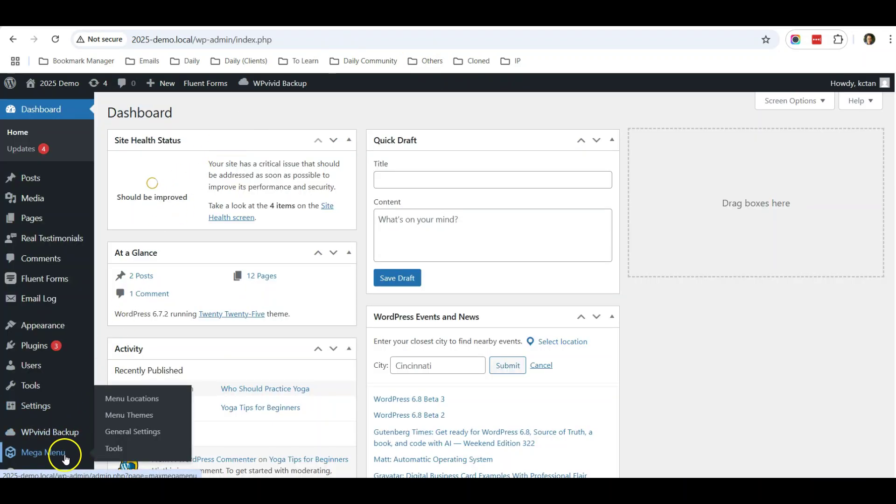
Step: Open the Max Mega Menu theme editor at its Menu Bar options
click(152, 431)
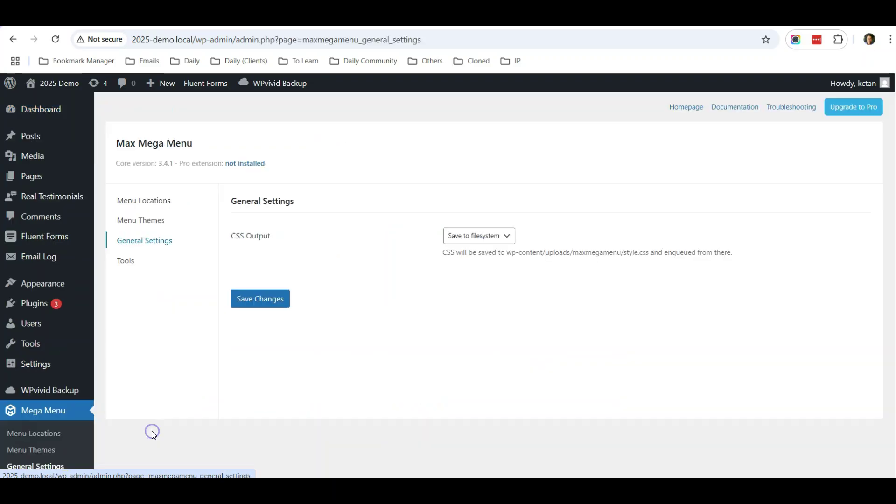
click(150, 221)
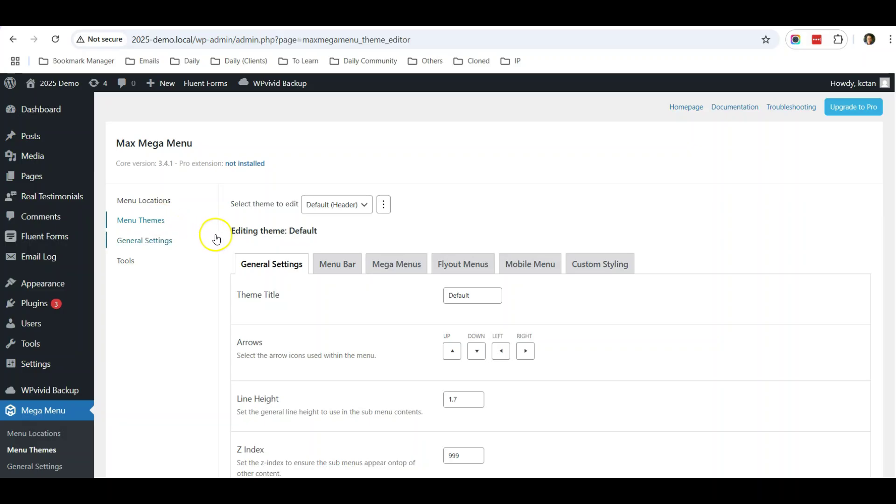
scroll(217, 235, down, 2)
scroll(380, 240, down, 2)
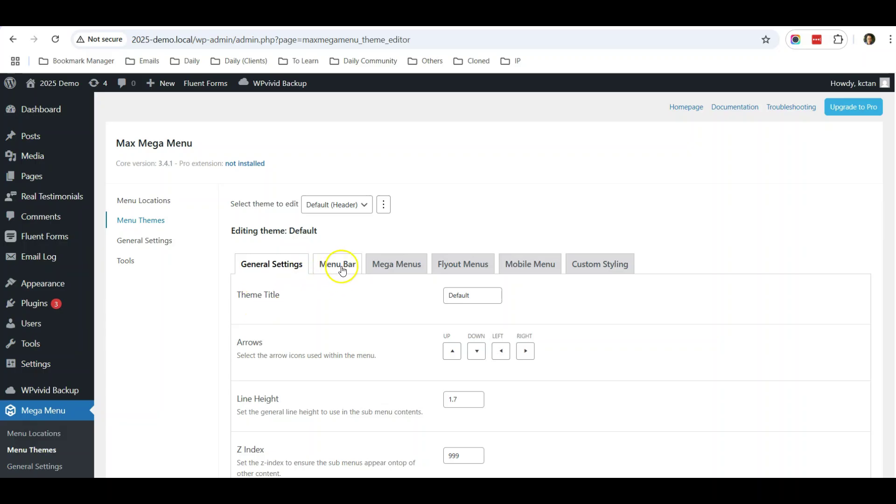
click(346, 268)
scroll(345, 268, down, 2)
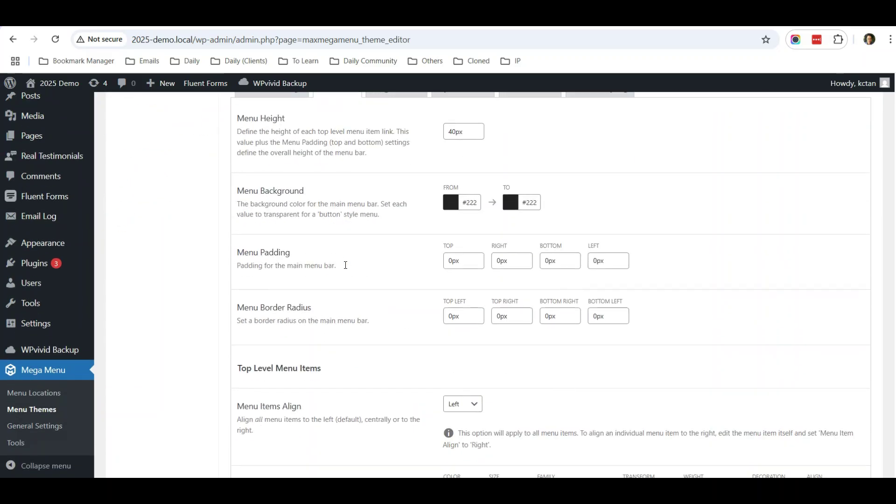
scroll(345, 268, down, 2)
scroll(344, 268, down, 1)
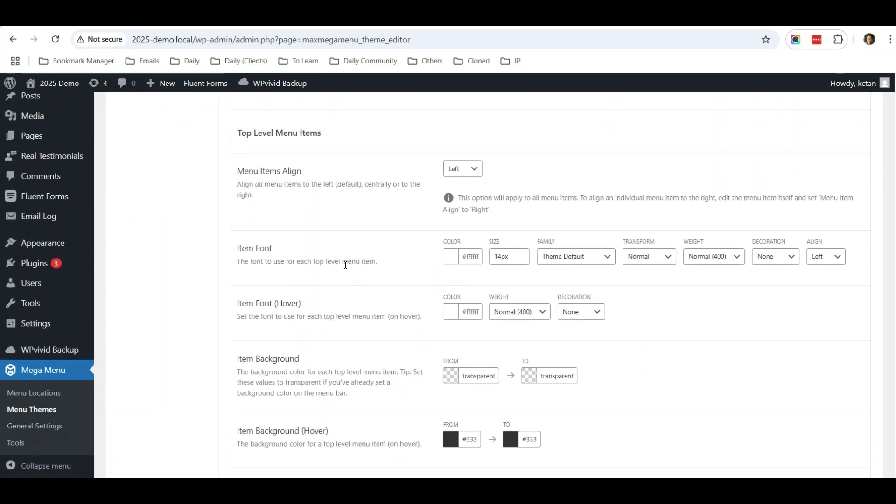
Step: Set top-level item font size to 18px and item spacing to 5px, then save the theme
click(500, 257)
key(shift+Left)
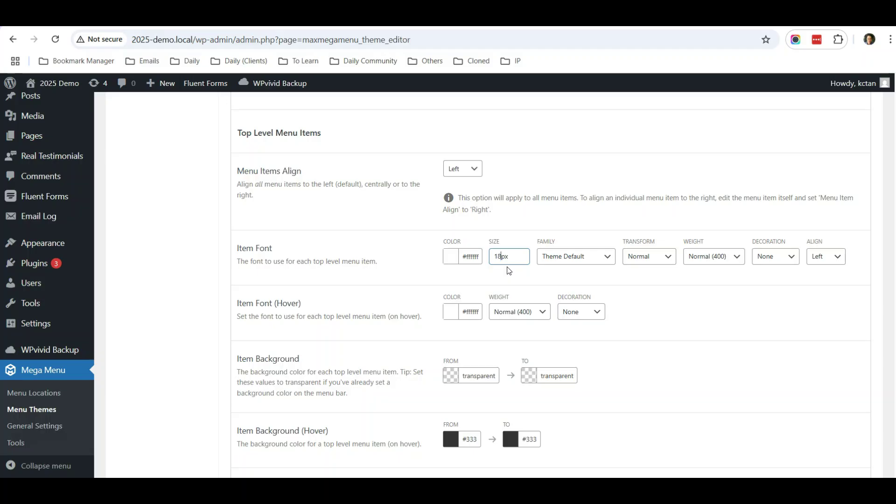
click(395, 290)
scroll(394, 292, down, 2)
scroll(393, 292, down, 2)
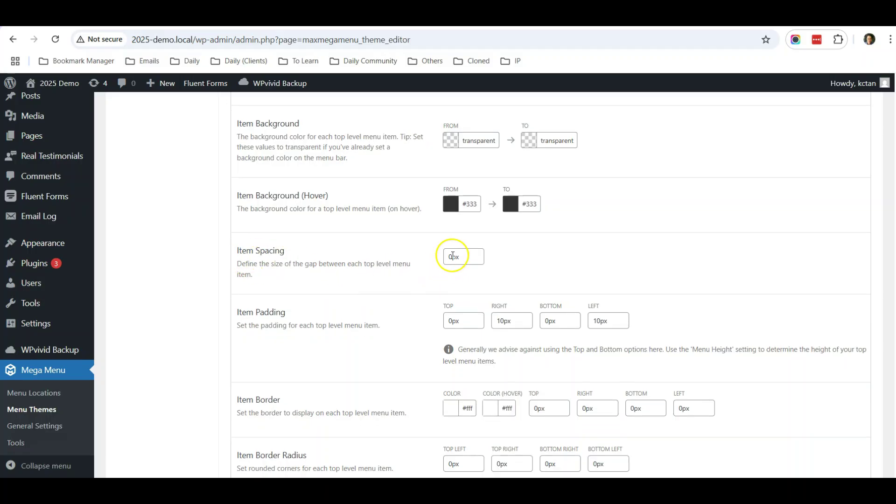
click(453, 255)
click(397, 276)
scroll(397, 277, down, 3)
scroll(396, 278, down, 1)
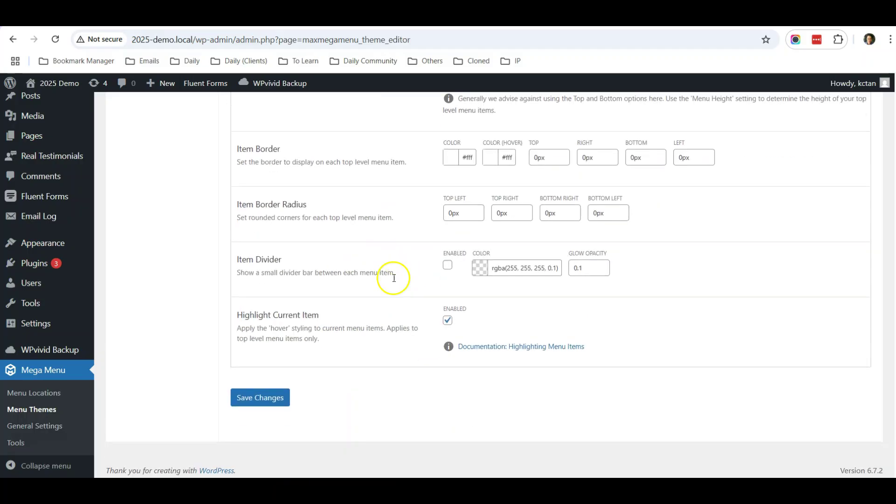
click(260, 397)
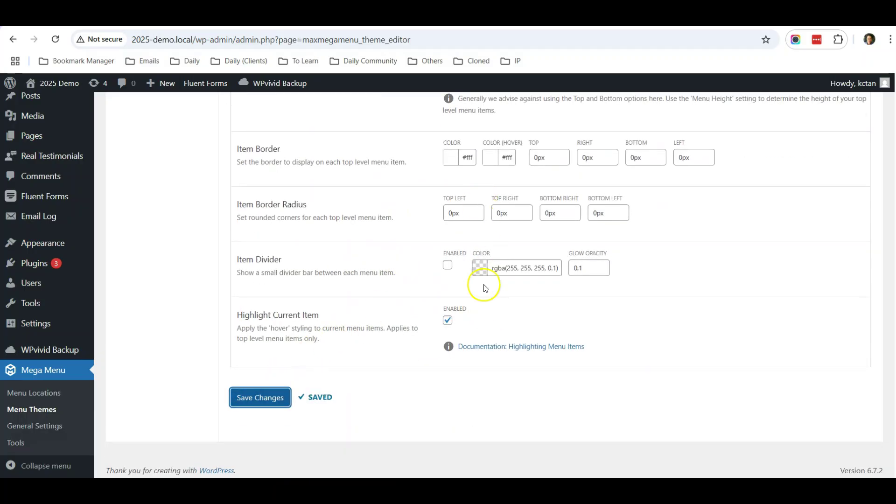
scroll(488, 277, up, 2)
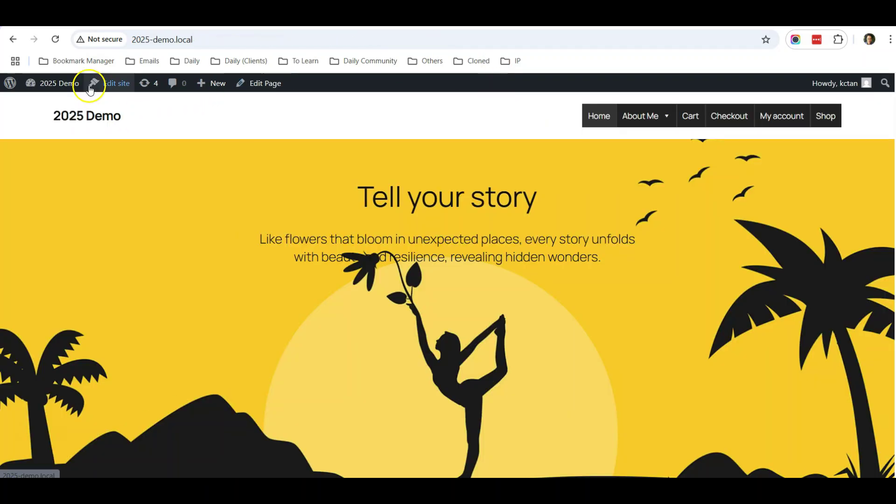
click(56, 39)
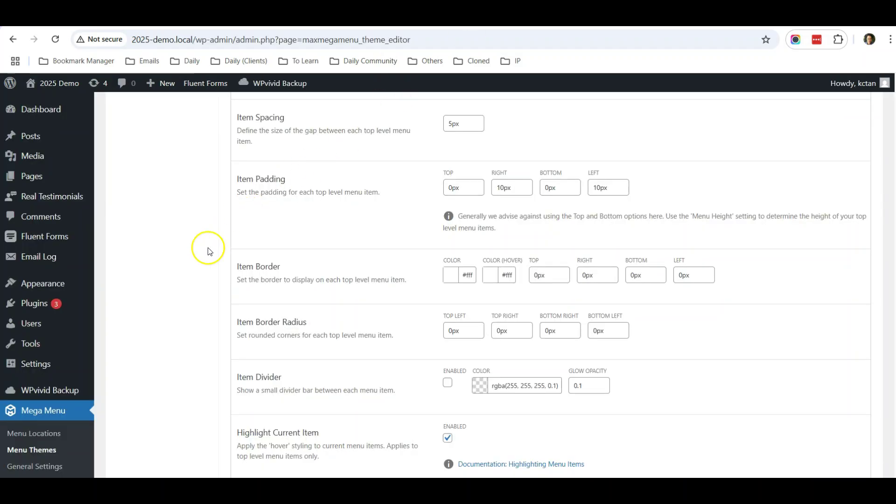
scroll(152, 313, up, 2)
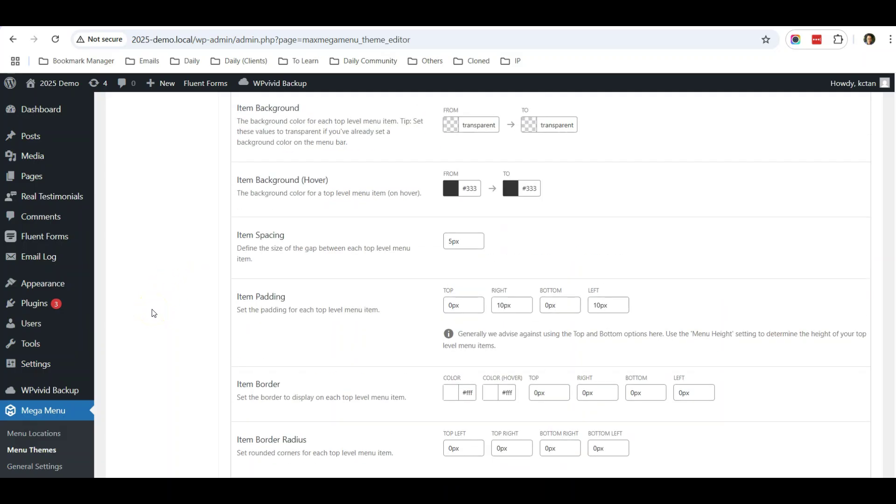
scroll(152, 313, up, 3)
scroll(153, 313, up, 5)
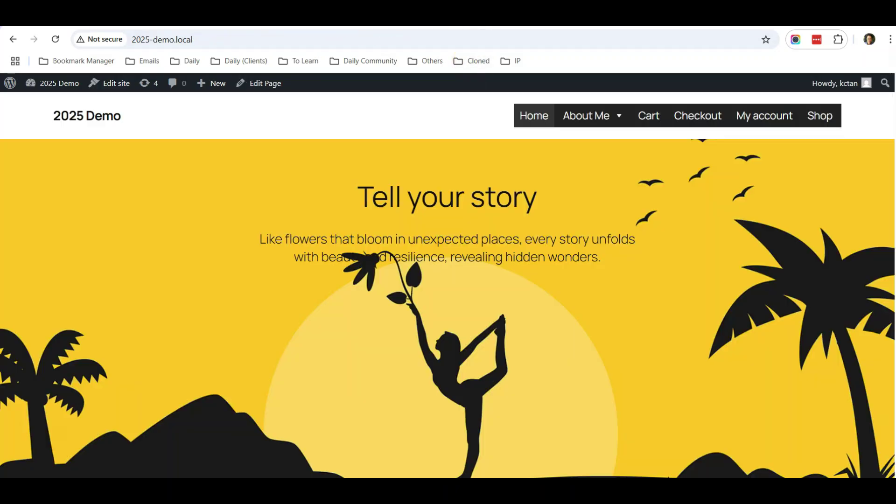